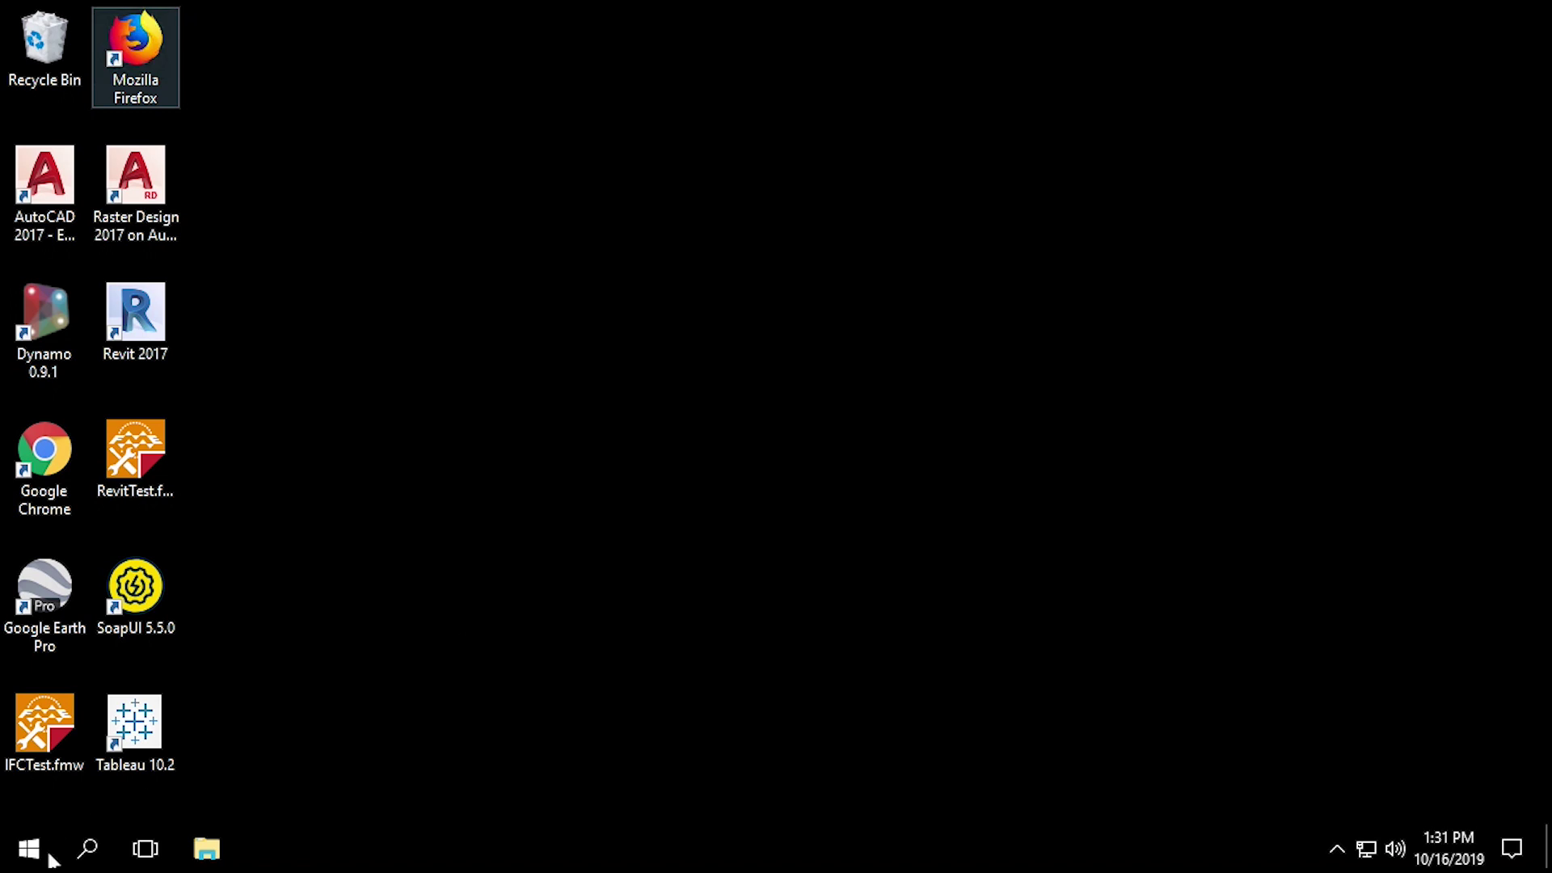
Launch FME Workbench 2019.1 from the FME Desktop 2019.1.1 group and start a blank workspace.
{"action": "left_click", "coordinate": [18, 849]}
{"action": "scroll", "coordinate": [220, 536], "scroll_direction": "down", "scroll_amount": 3}
{"action": "left_click", "coordinate": [220, 546]}
{"action": "left_click", "coordinate": [223, 608]}
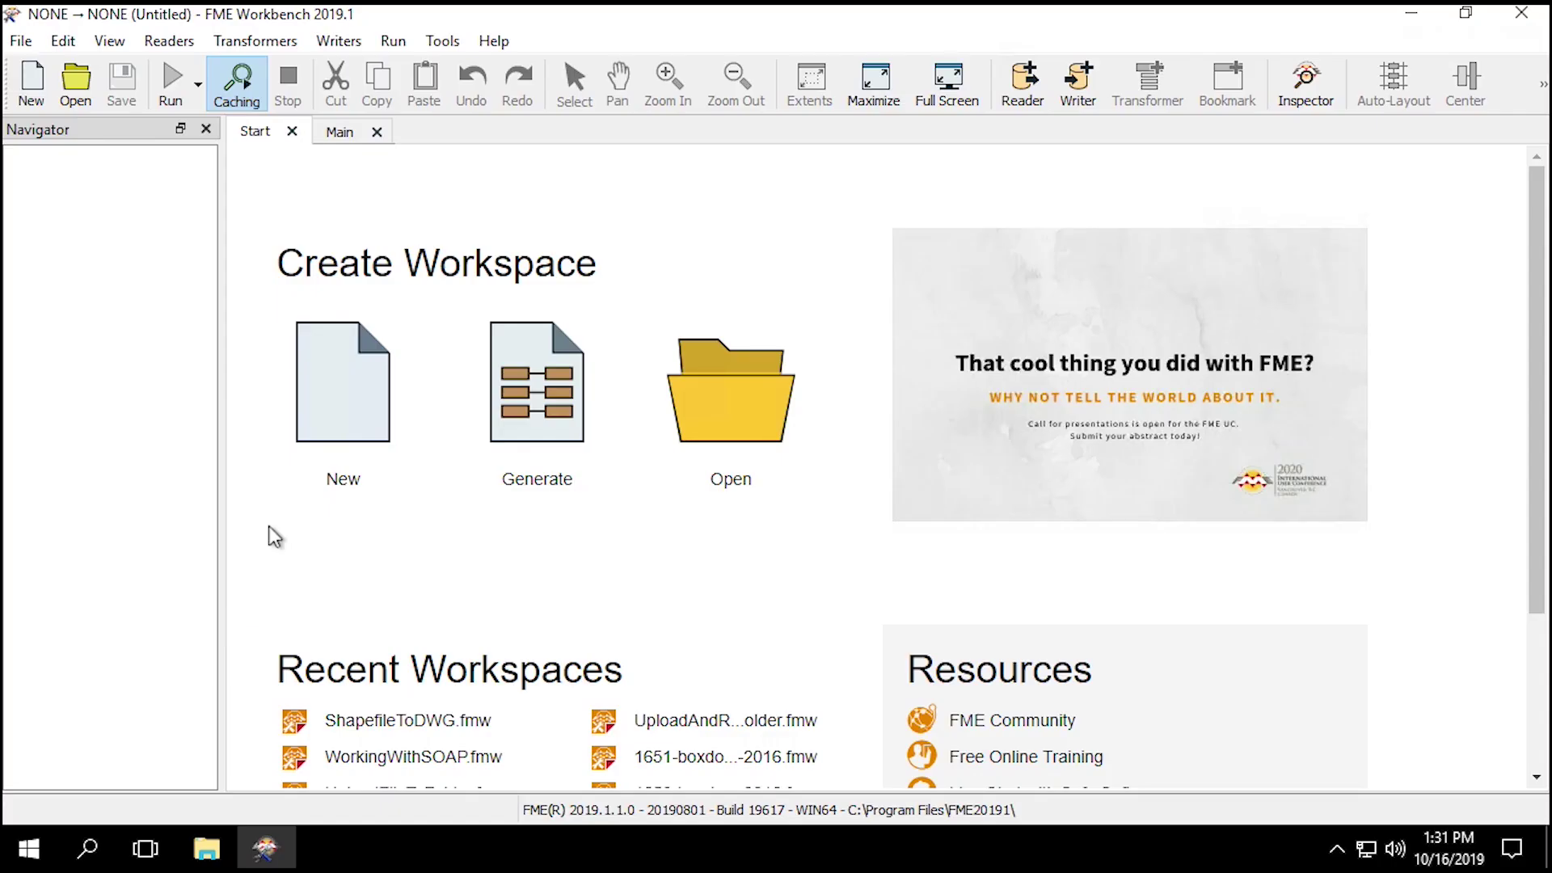
{"action": "left_click", "coordinate": [348, 409]}
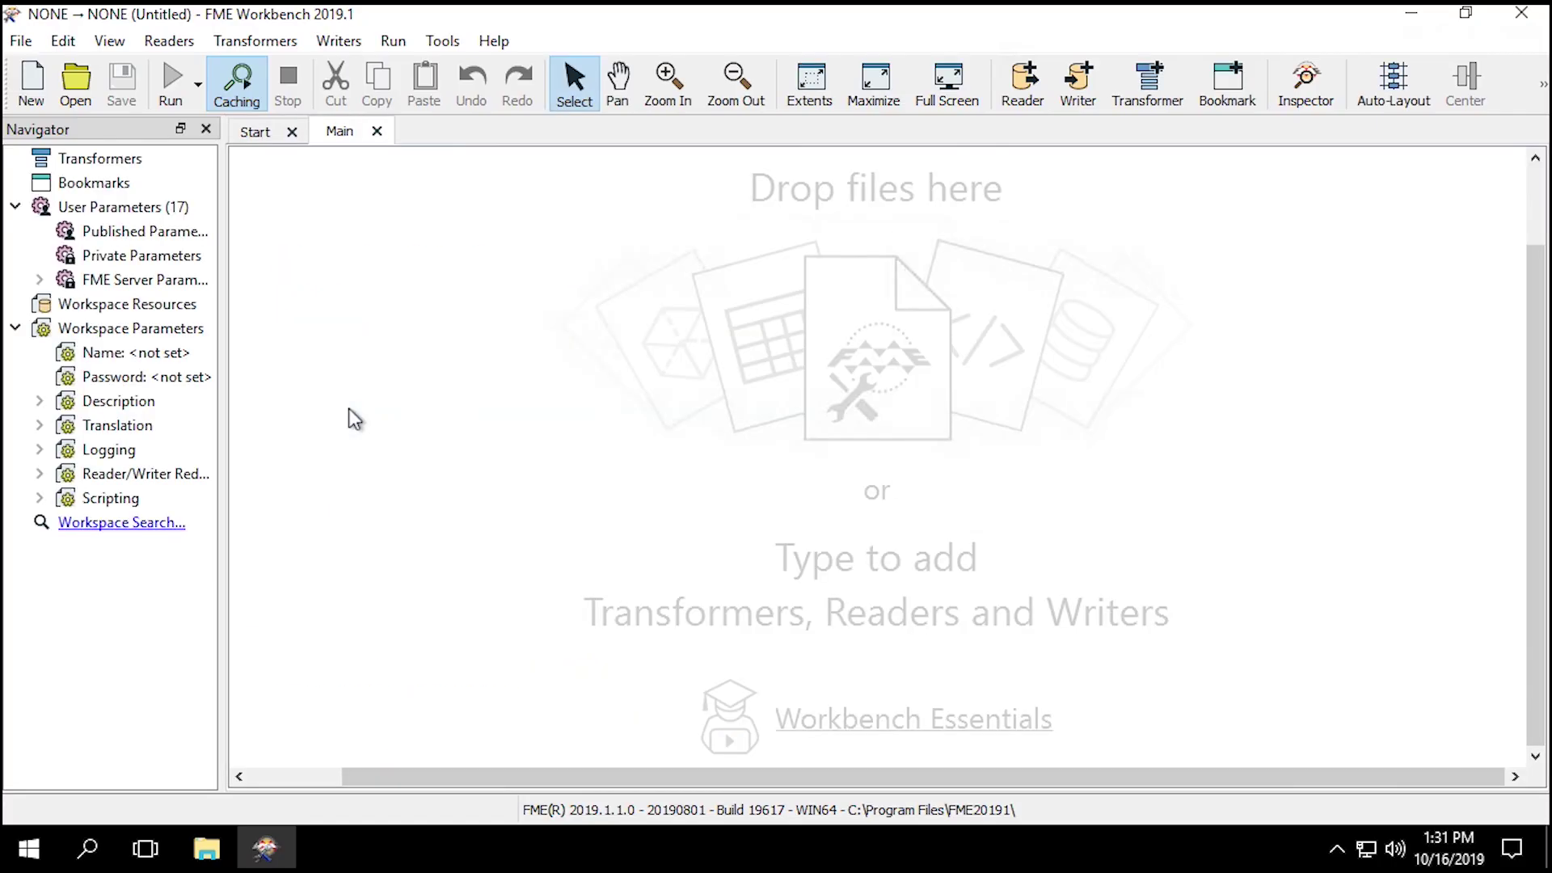
Begin adding a PostgreSQL-format reader and show its connection options.
{"action": "left_click", "coordinate": [1007, 97]}
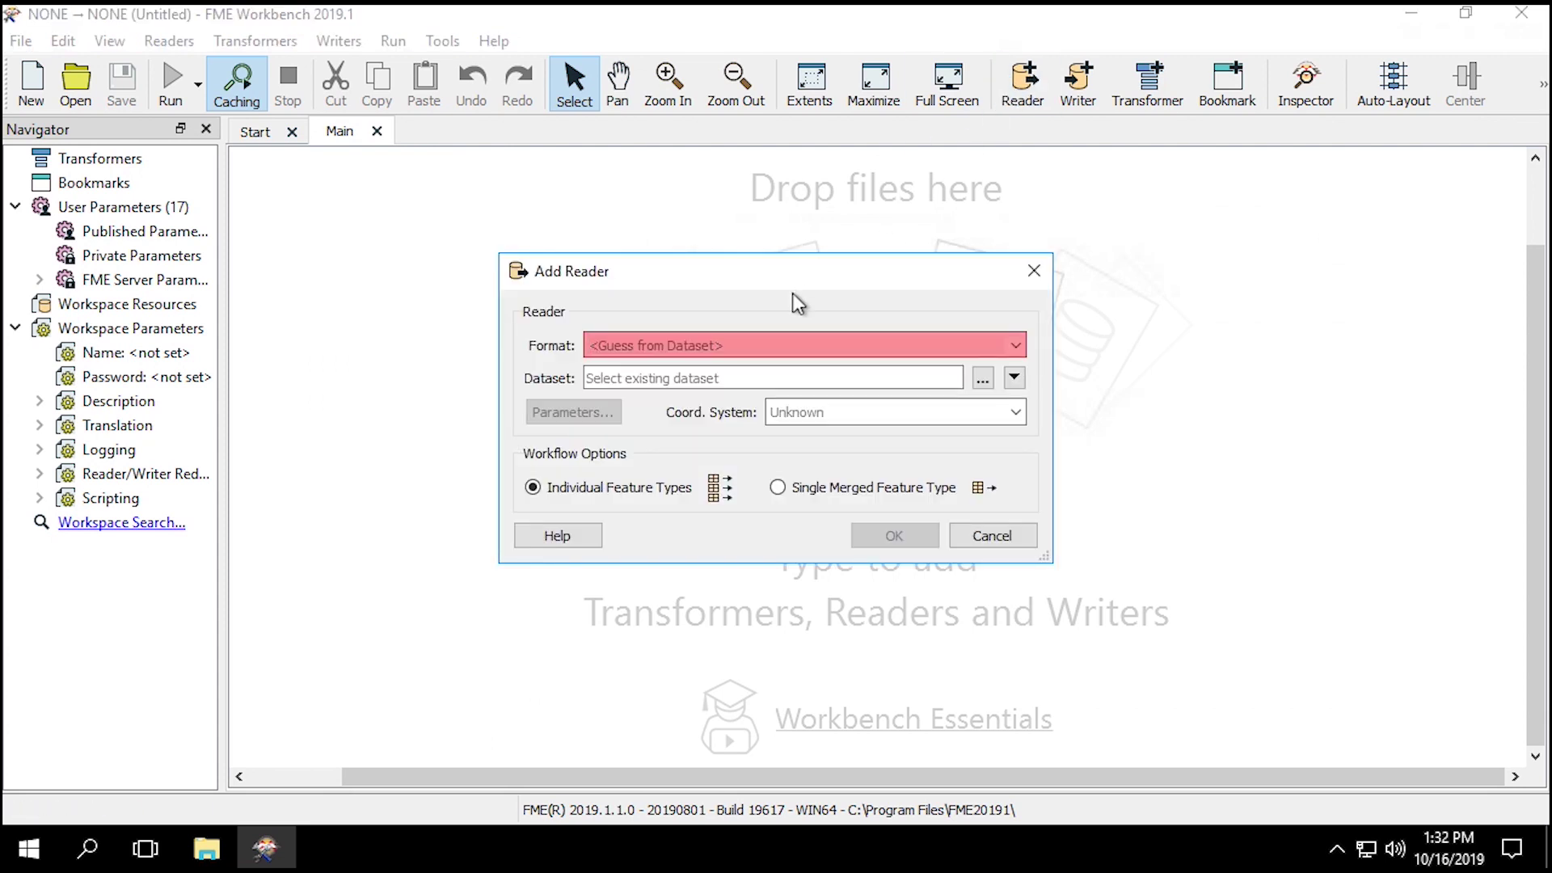
{"action": "type", "text": "Postgre"}
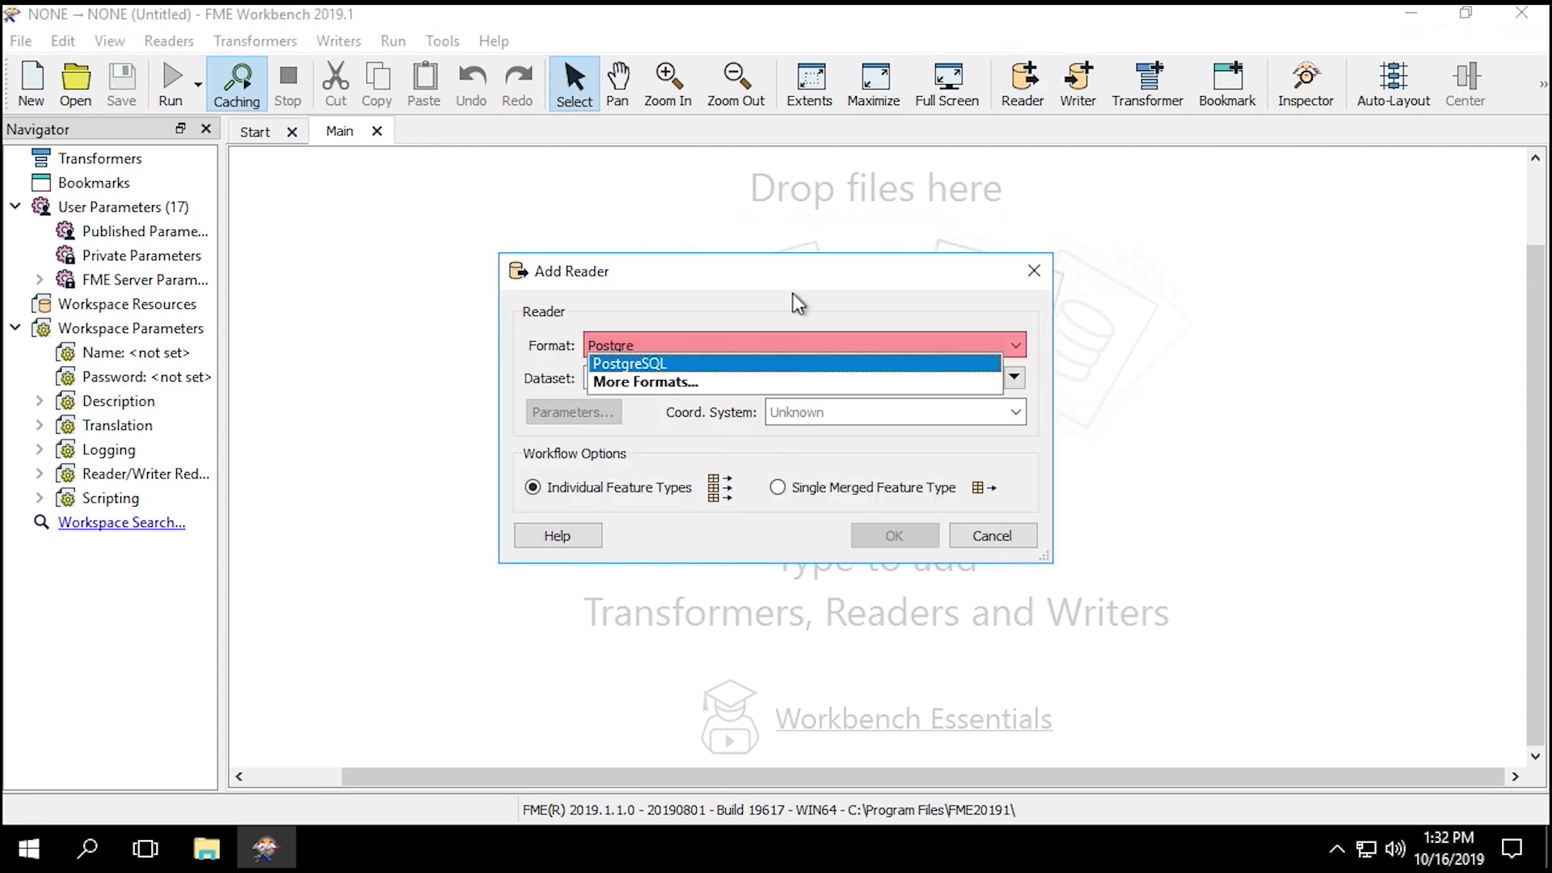
{"action": "left_click", "coordinate": [767, 362]}
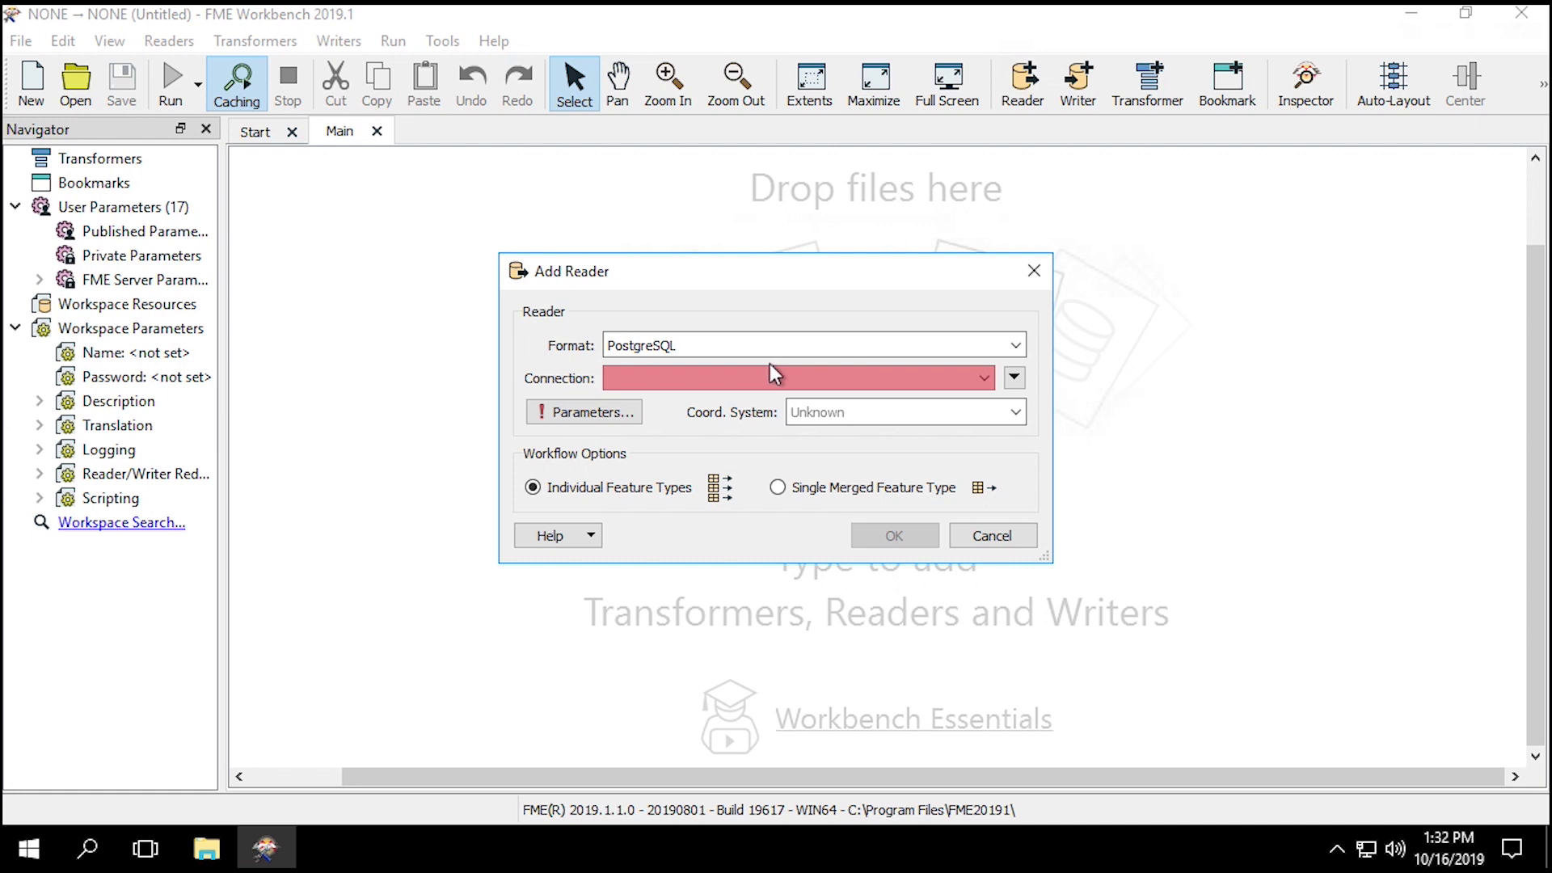
{"action": "left_click", "coordinate": [779, 378]}
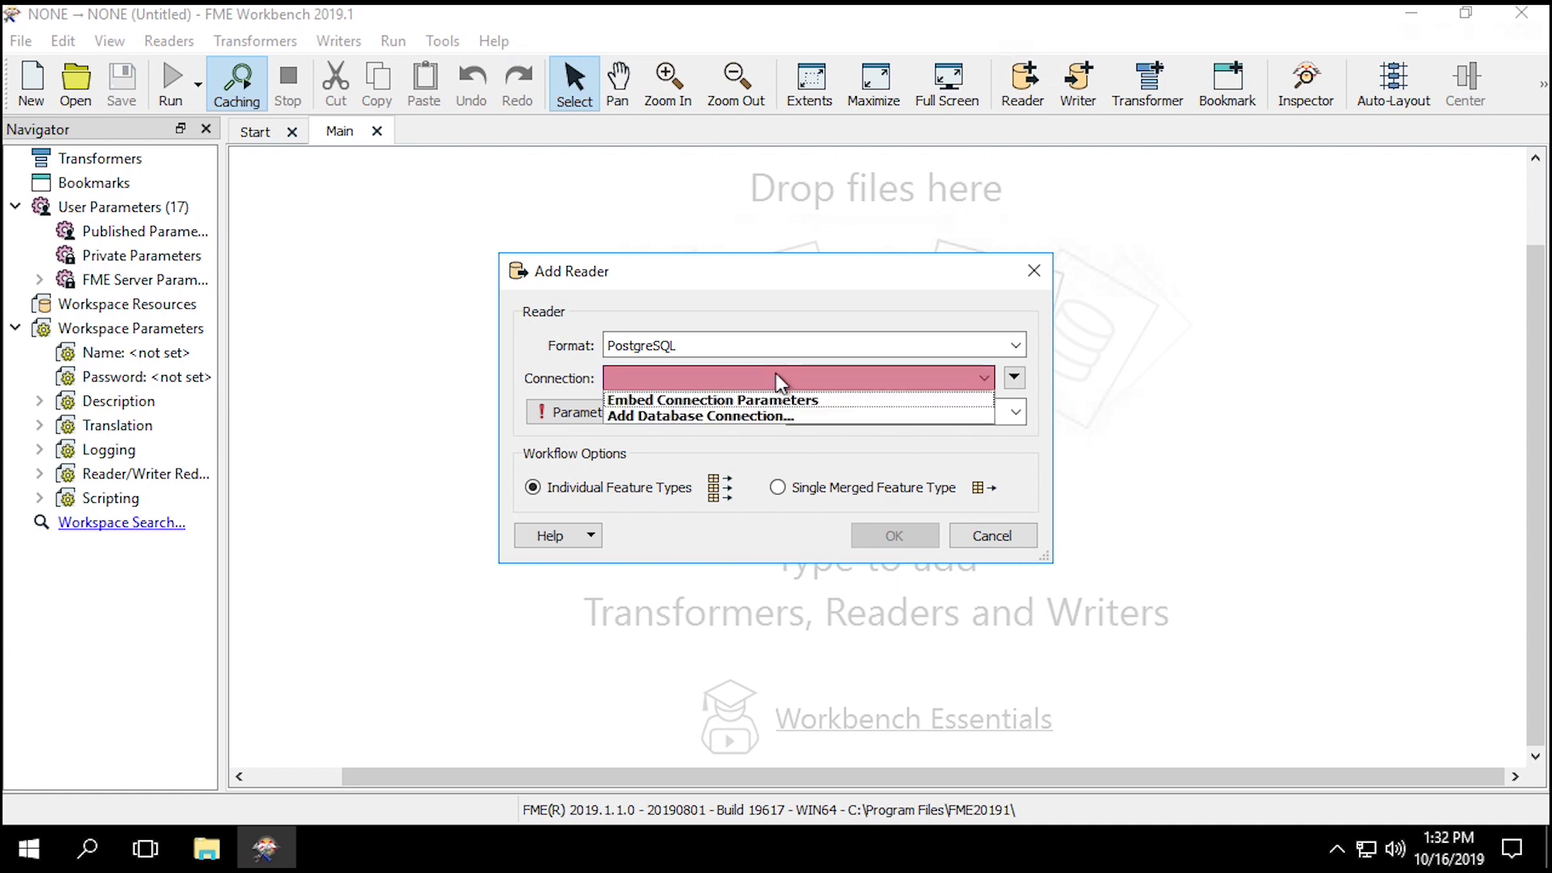
Define a new PostGIS Training connection to host postgis.train.safe.com, database fmedata, with the training username and password.
{"action": "left_click", "coordinate": [802, 415]}
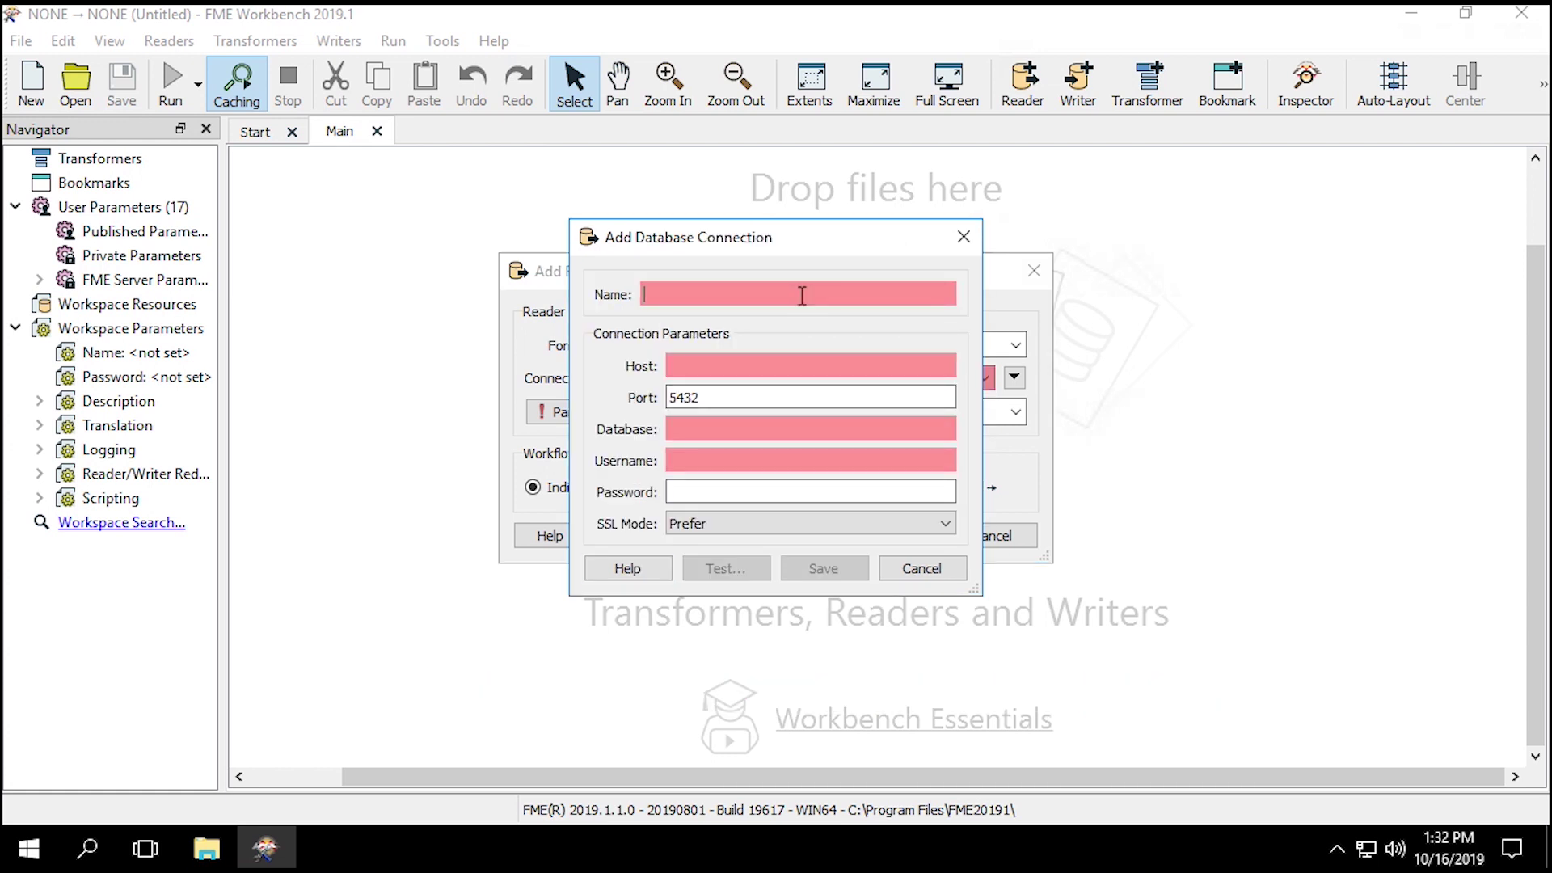
{"action": "type", "text": "PostGIS Training"}
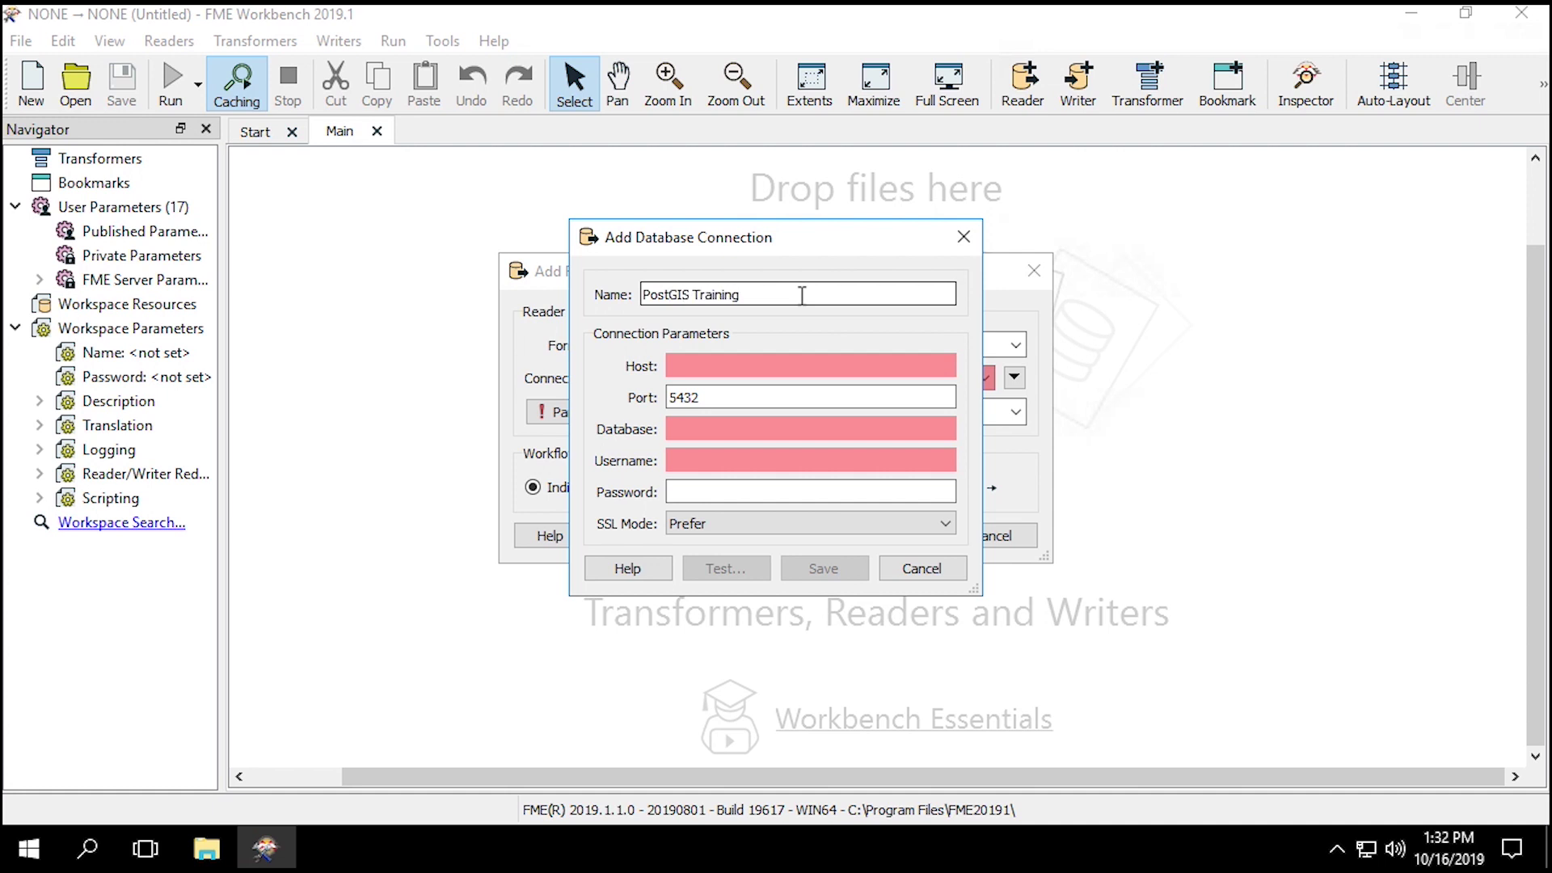
{"action": "left_click", "coordinate": [778, 364]}
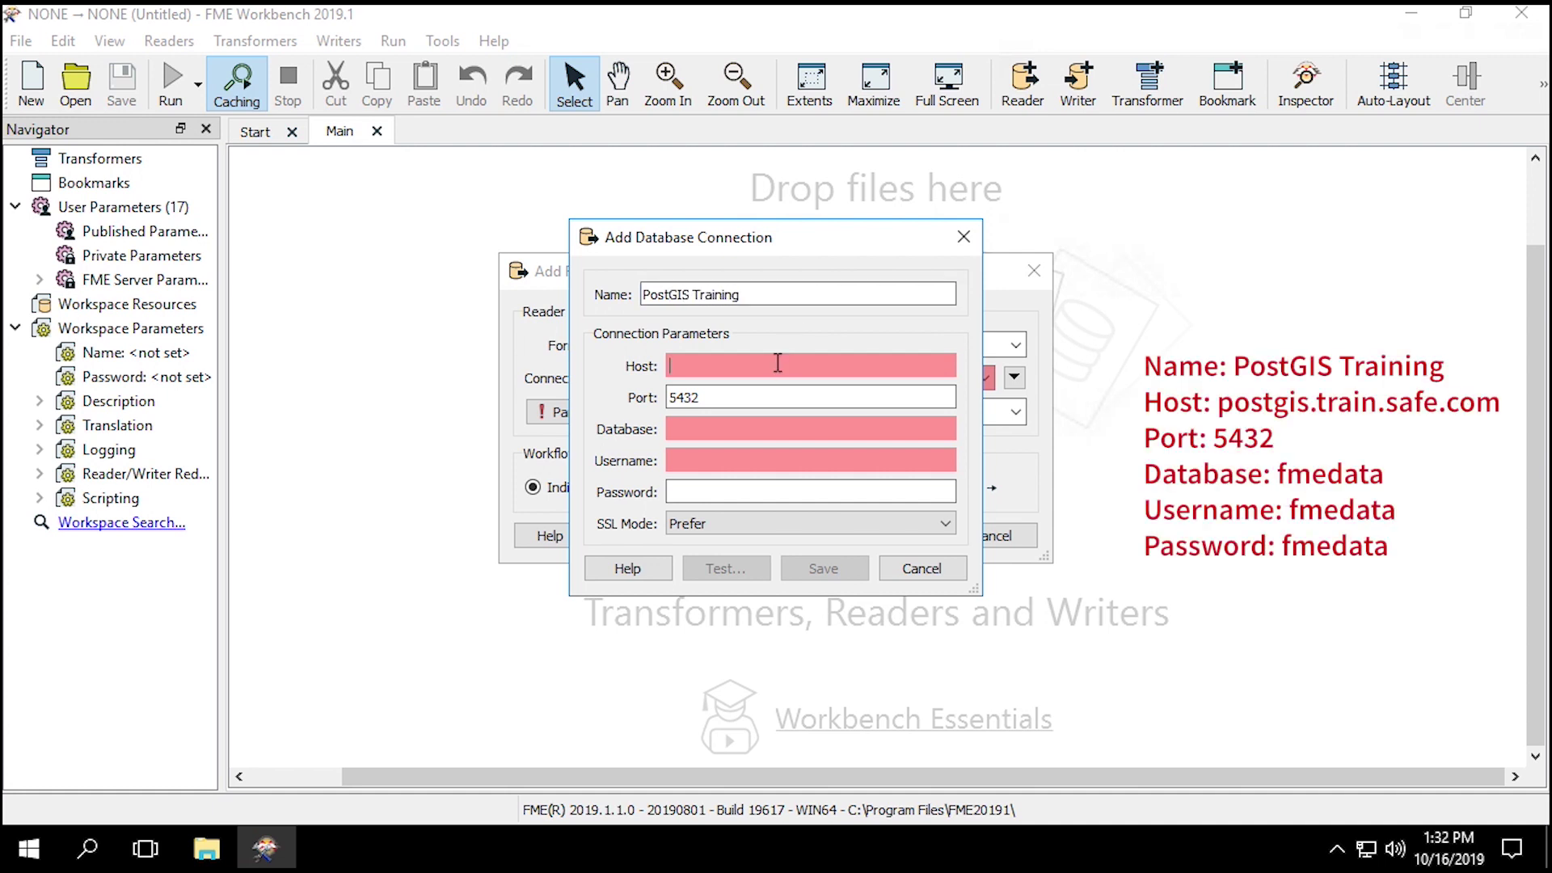
{"action": "type", "text": "postgis.train.safe.com"}
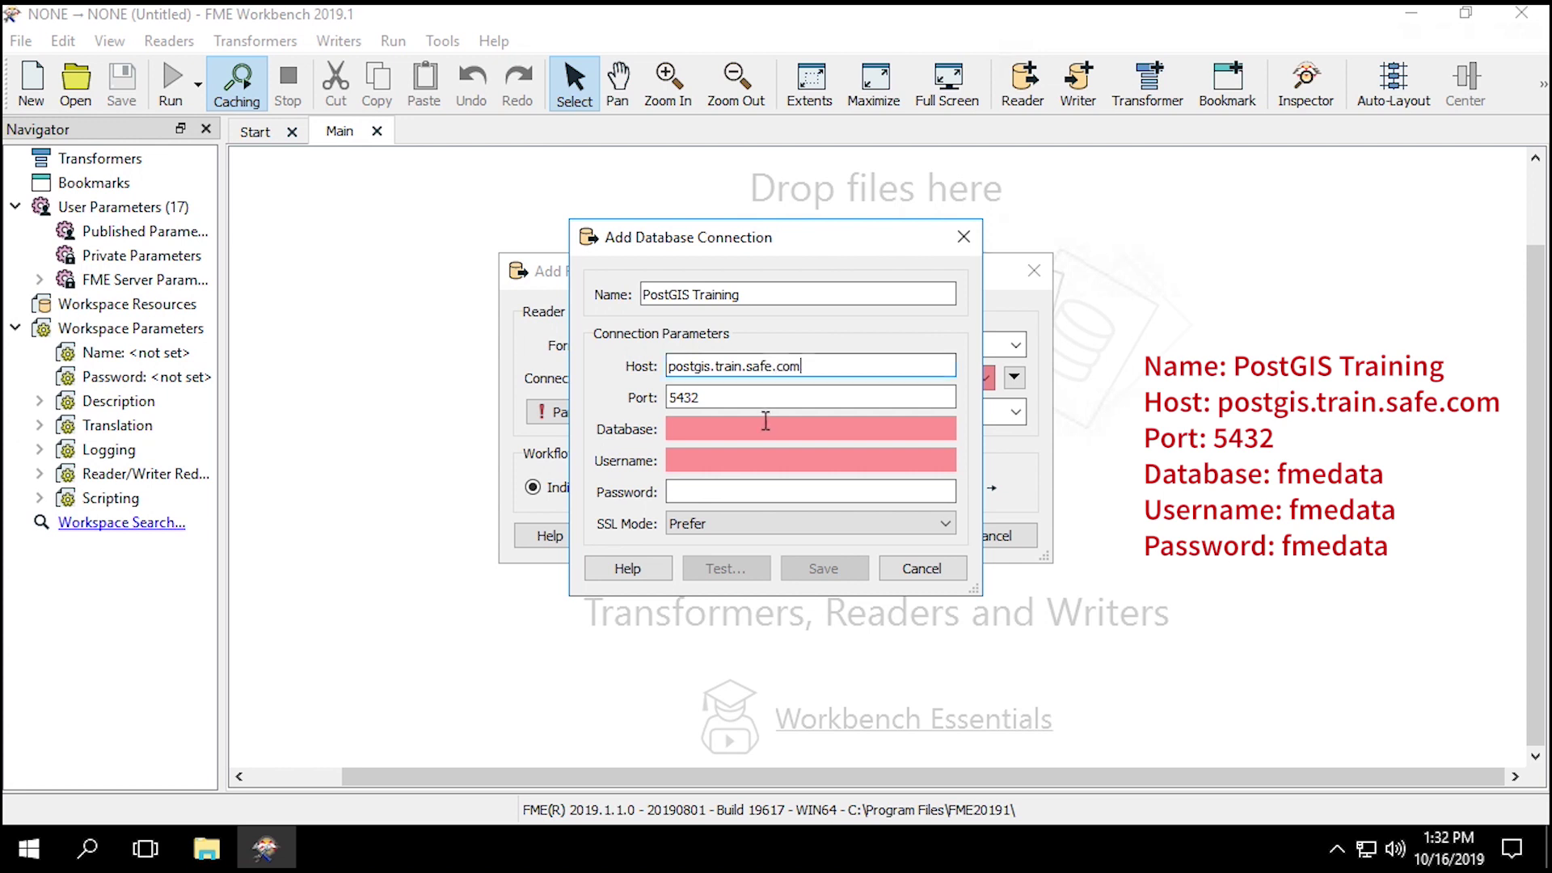
{"action": "left_click", "coordinate": [762, 429]}
{"action": "type", "text": "fmedata"}
{"action": "left_click", "coordinate": [763, 460]}
{"action": "type", "text": "fmedata"}
{"action": "left_click", "coordinate": [760, 490]}
{"action": "type", "text": "fmedata"}
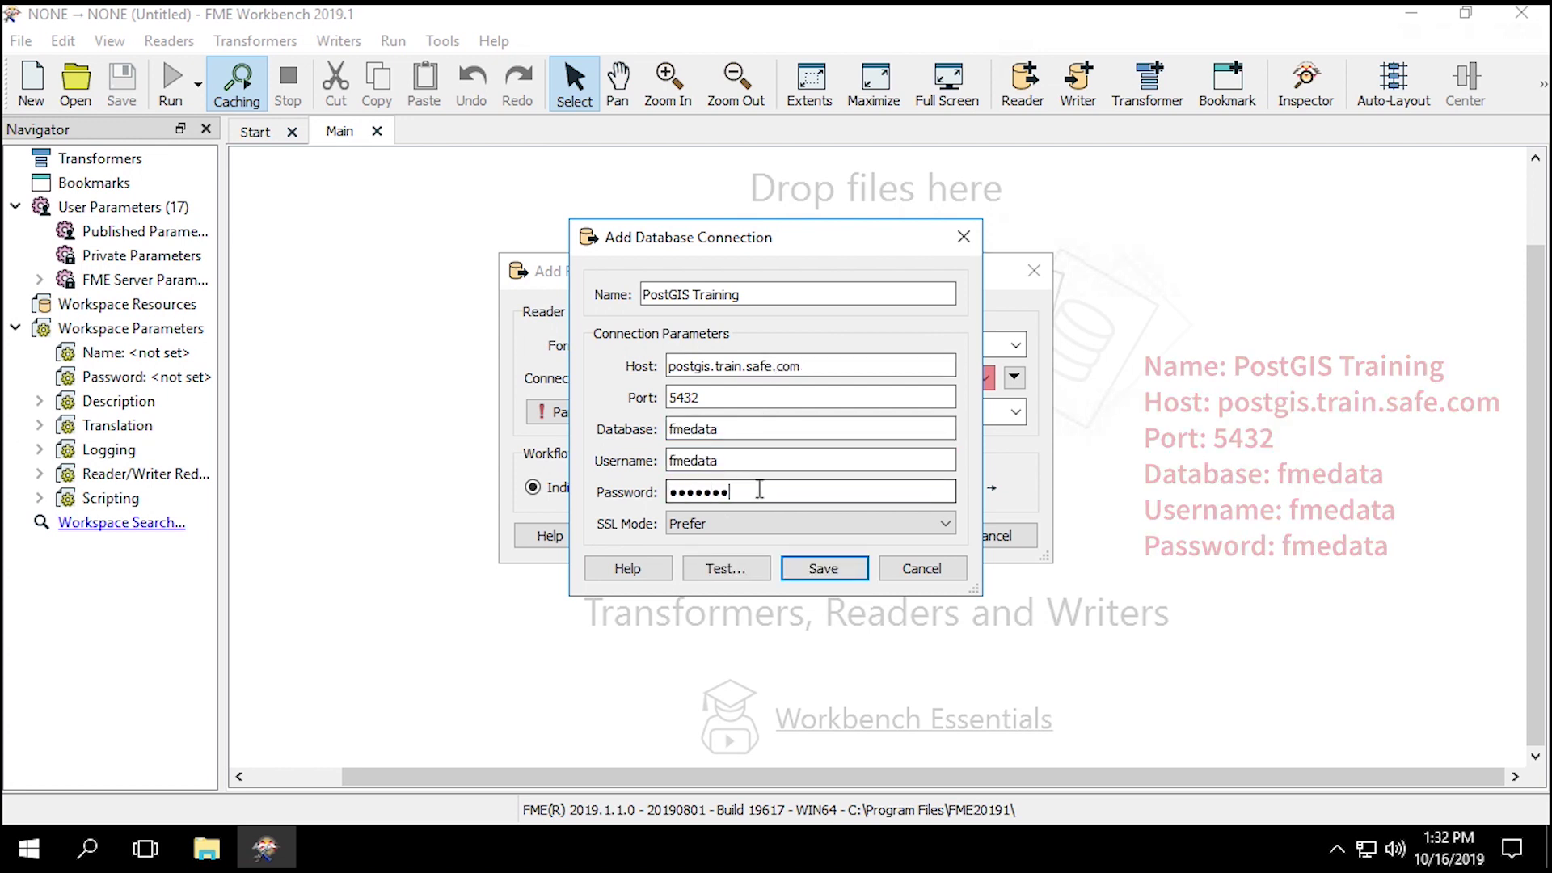
Test the PostGIS Training connection successfully and save it for the reader.
{"action": "left_click", "coordinate": [739, 565]}
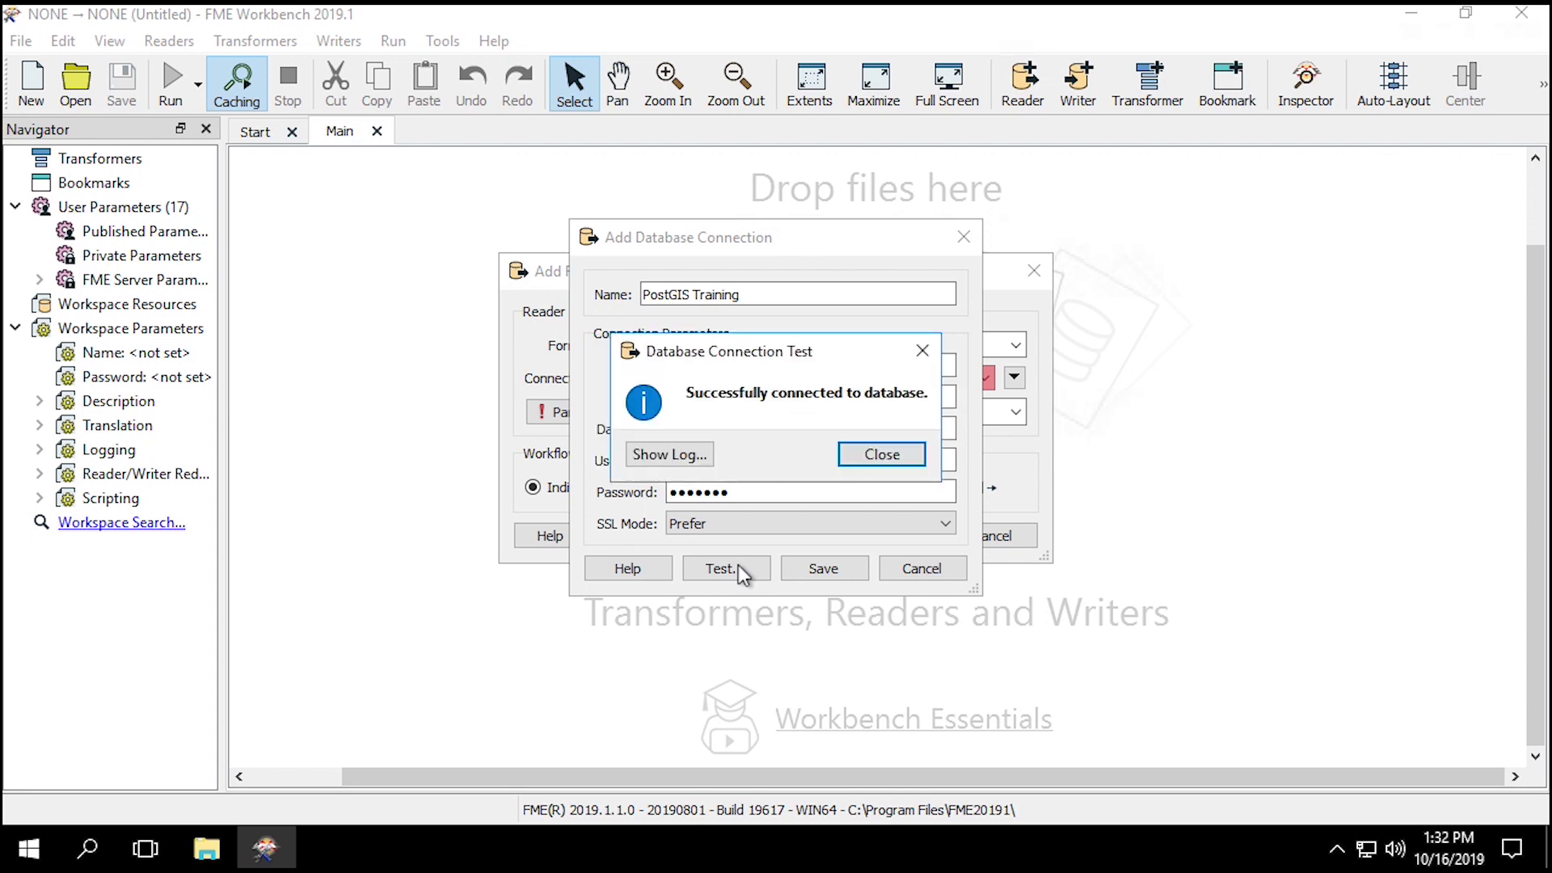
{"action": "left_click", "coordinate": [857, 458]}
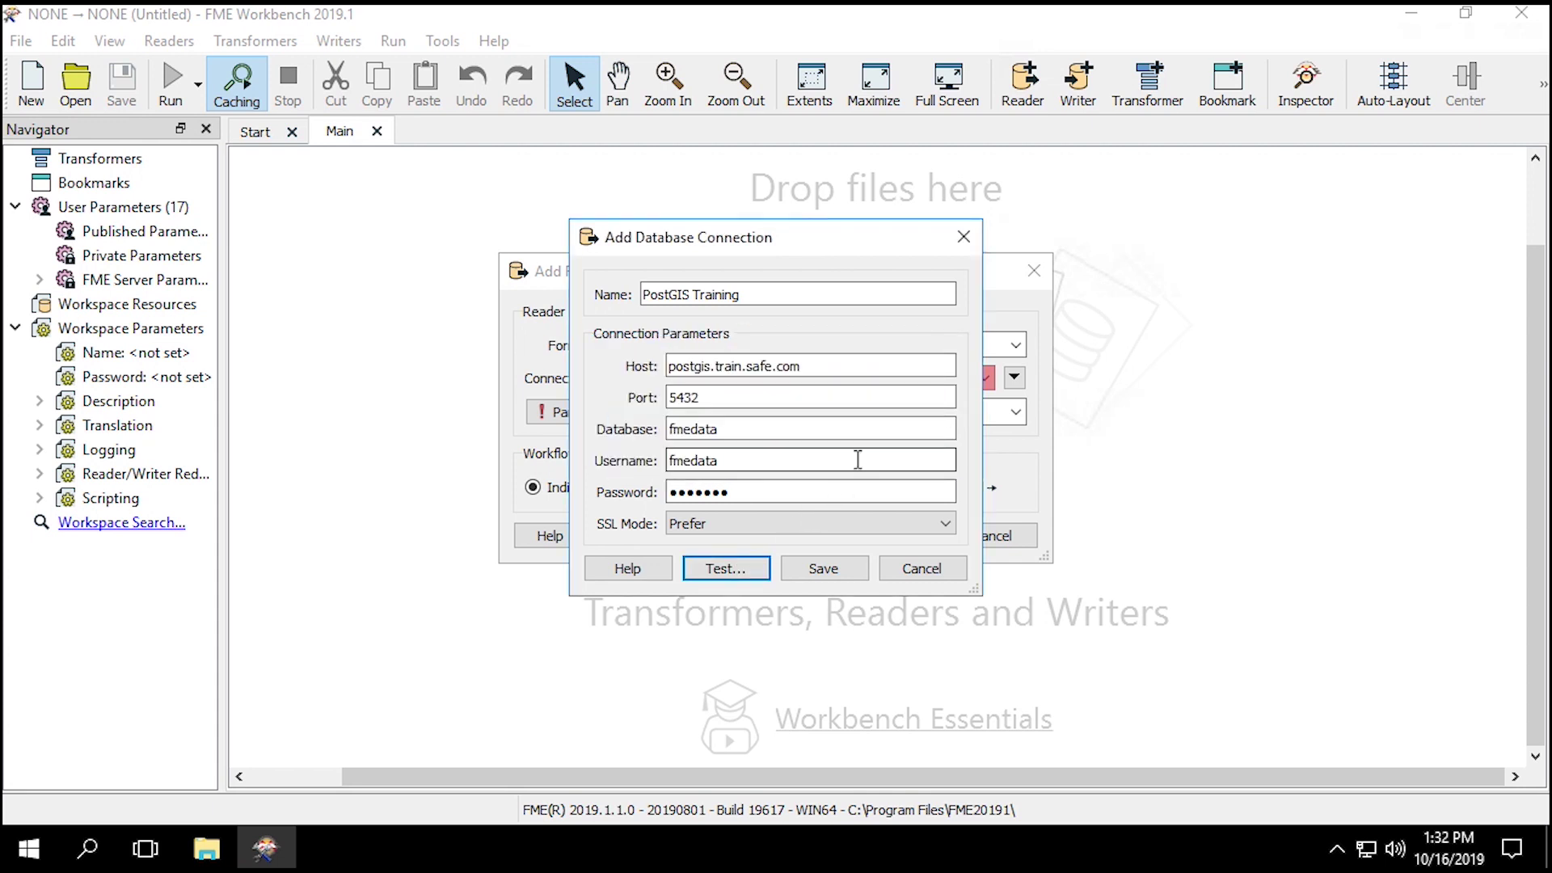
{"action": "left_click", "coordinate": [823, 567]}
Set the PostgreSQL reader's coordinate system to LL84.
{"action": "left_click", "coordinate": [859, 410]}
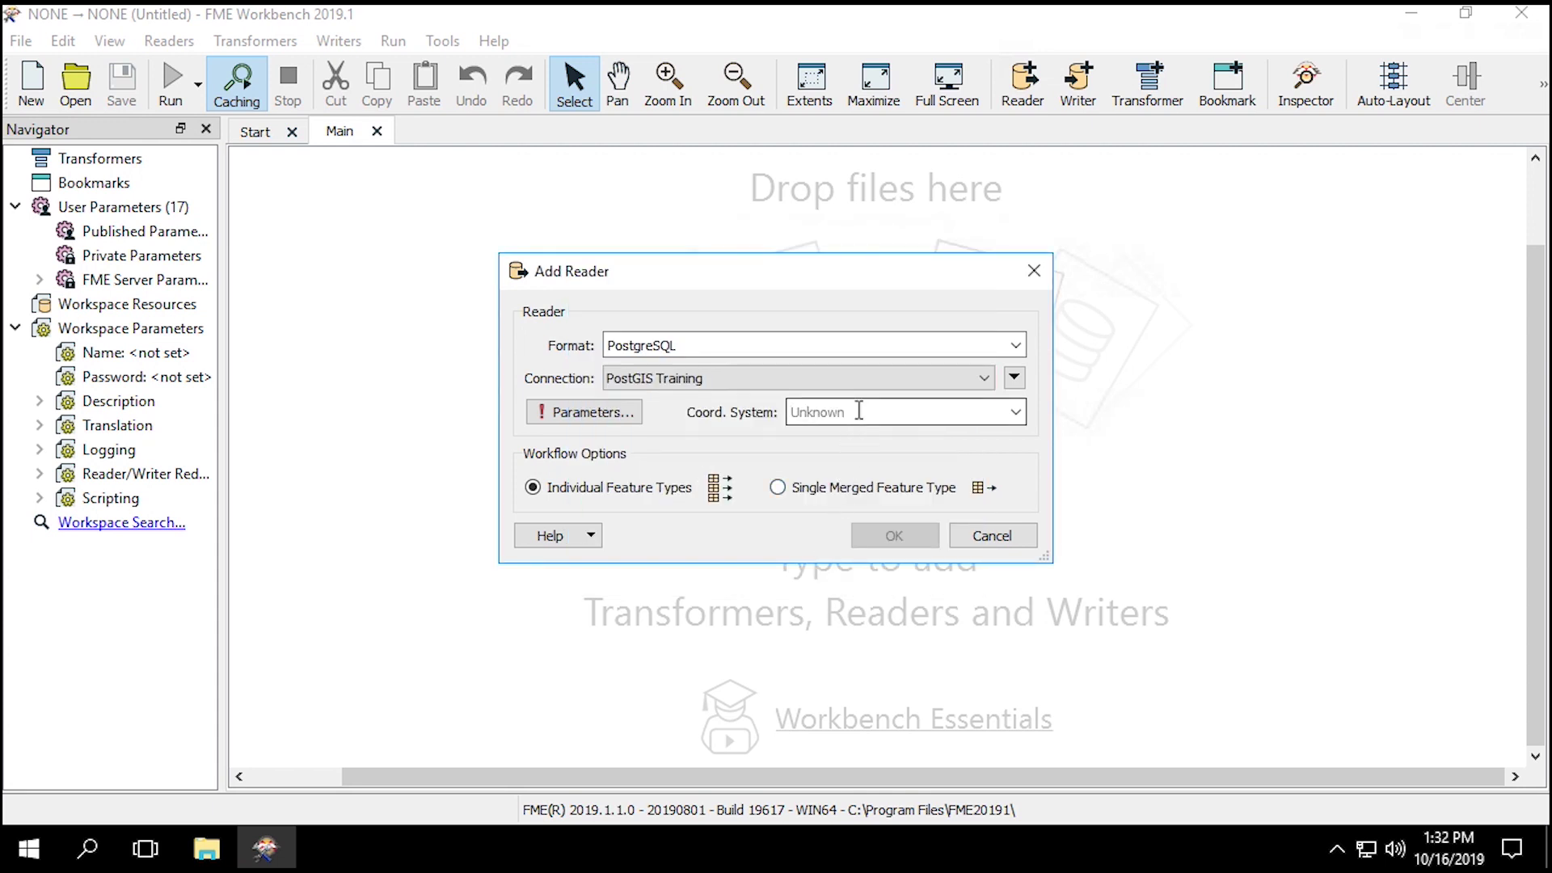
{"action": "type", "text": "LL84"}
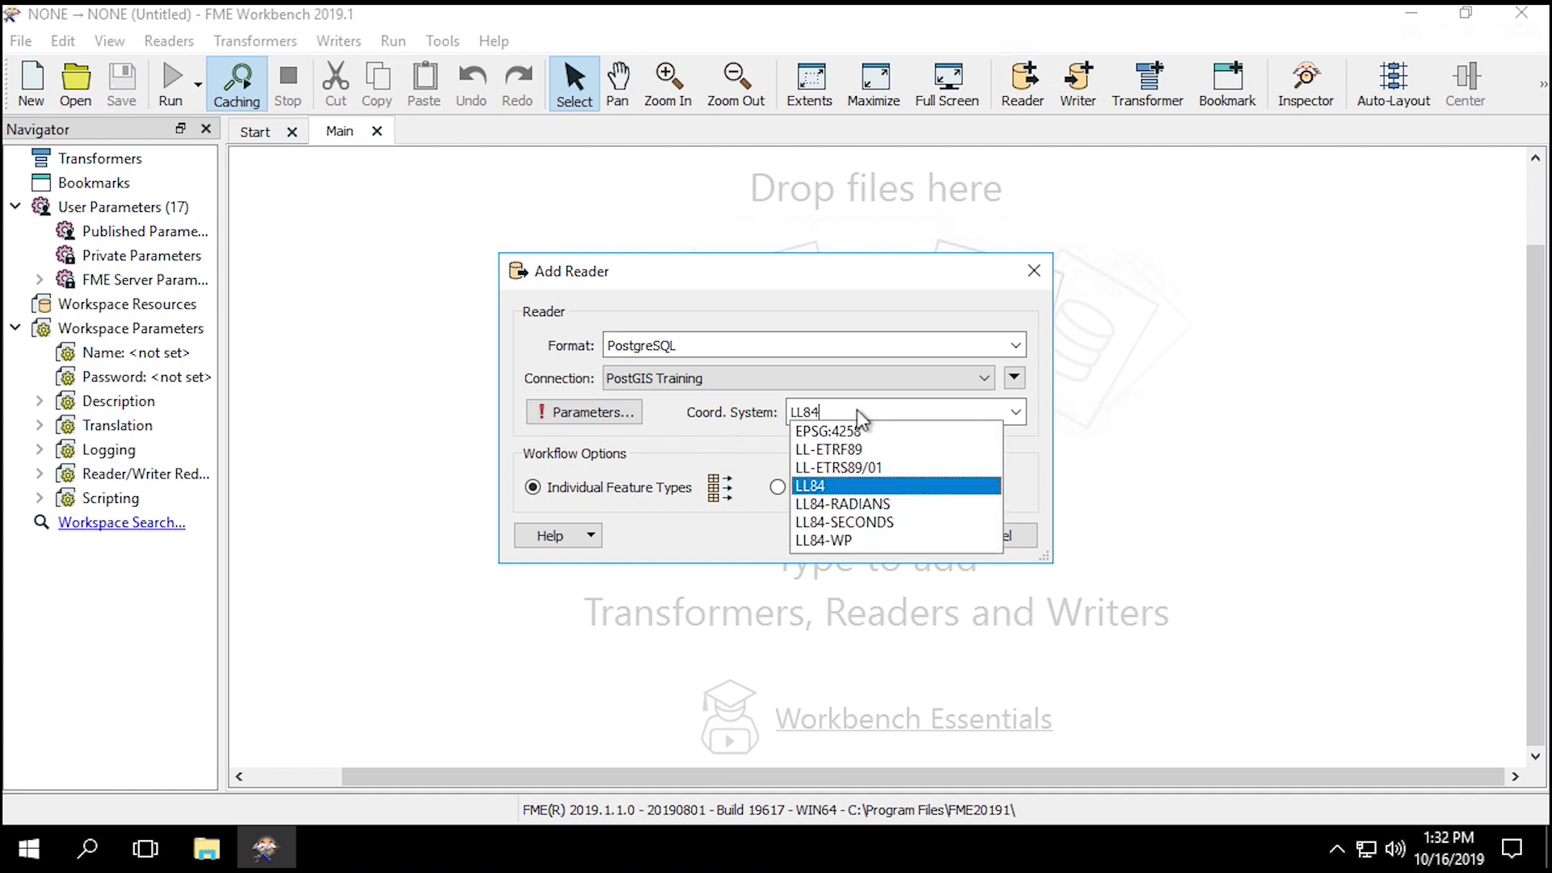
{"action": "left_click", "coordinate": [854, 488]}
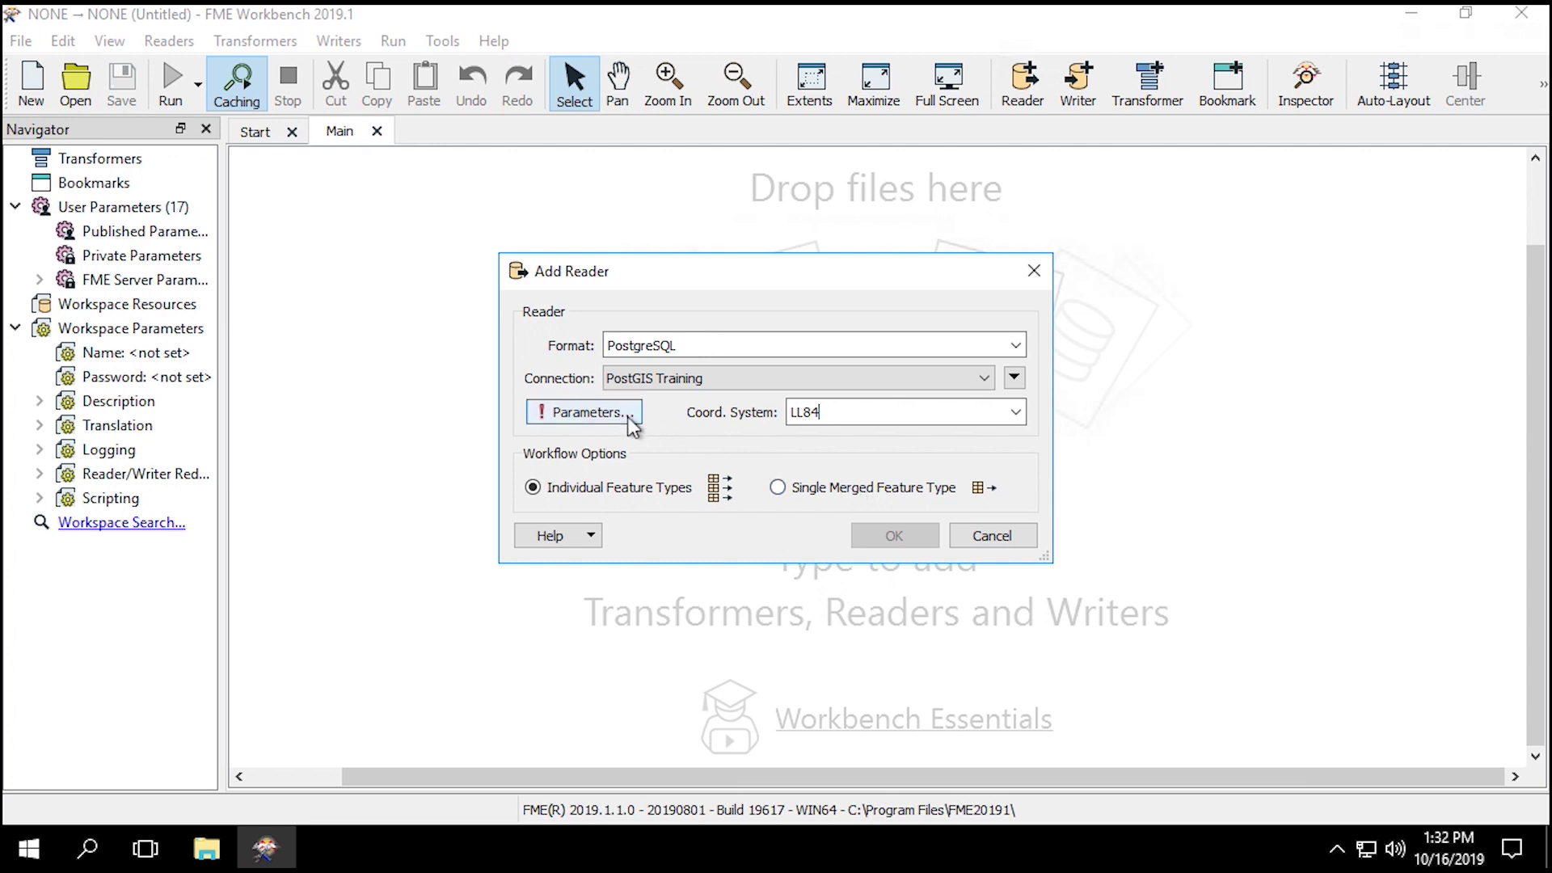
Choose the Walking_Paths table in the reader parameters and add the reader to the workspace.
{"action": "left_click", "coordinate": [583, 411]}
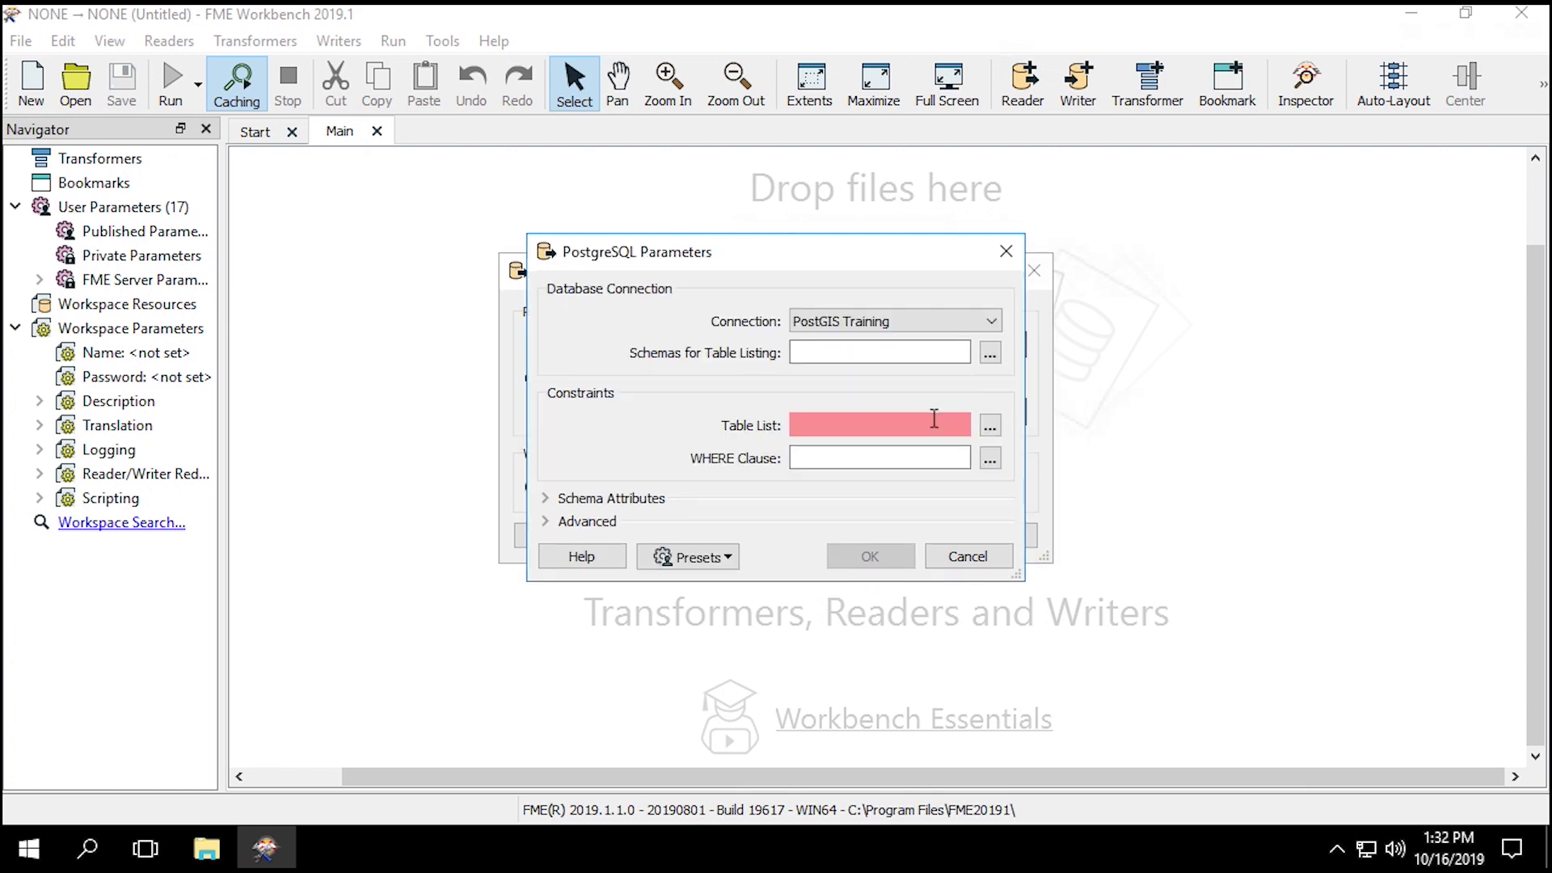
{"action": "left_click", "coordinate": [989, 430]}
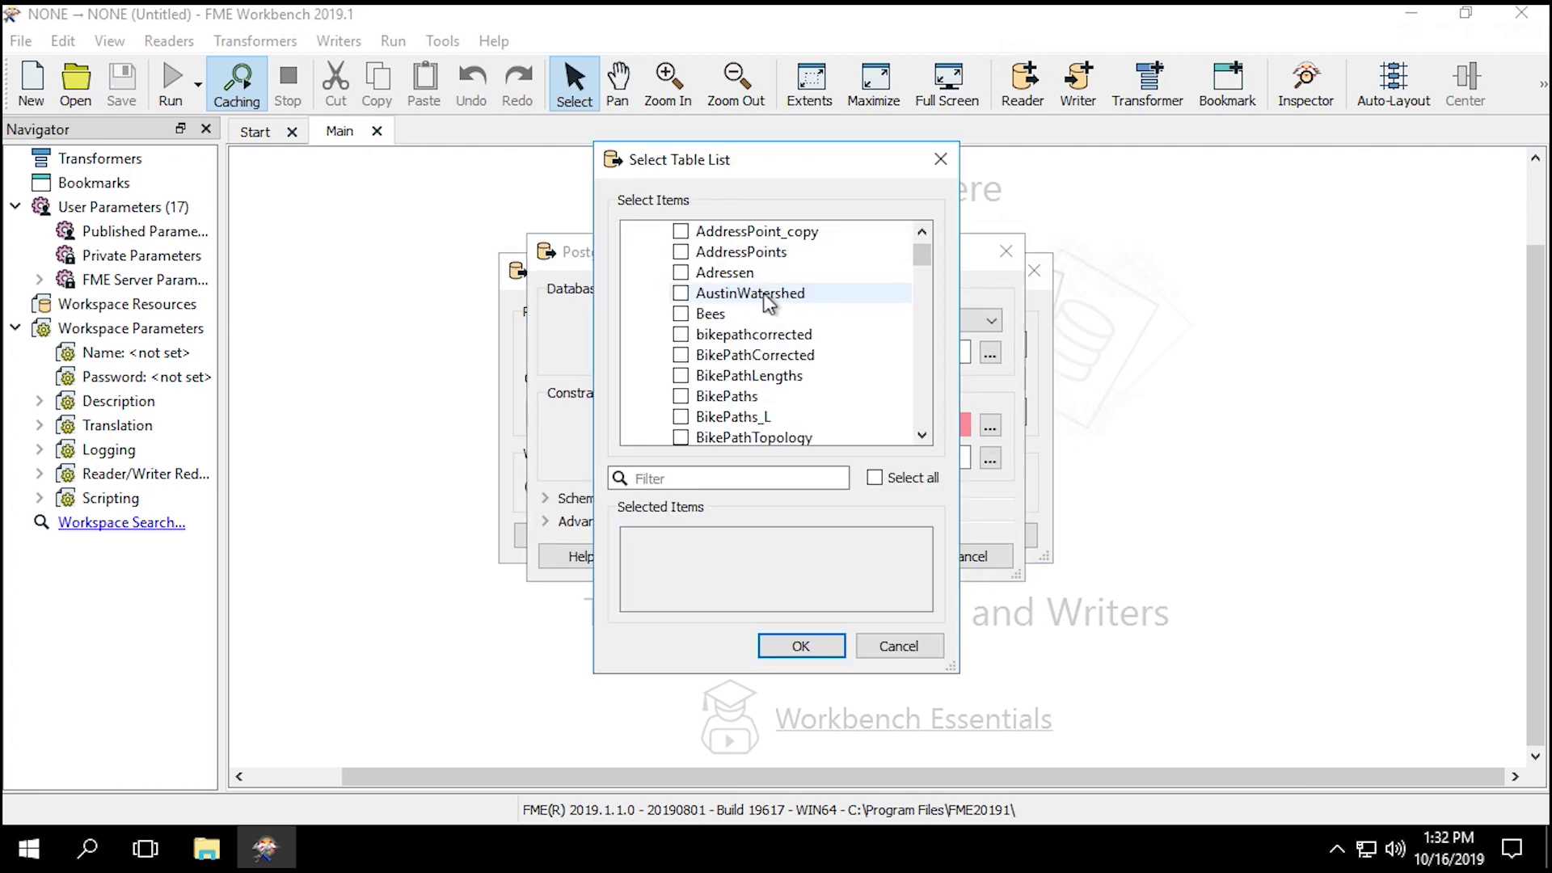
{"action": "scroll", "coordinate": [775, 312], "scroll_direction": "down", "scroll_amount": 15}
{"action": "scroll", "coordinate": [774, 312], "scroll_direction": "down", "scroll_amount": 10}
{"action": "left_click", "coordinate": [773, 314]}
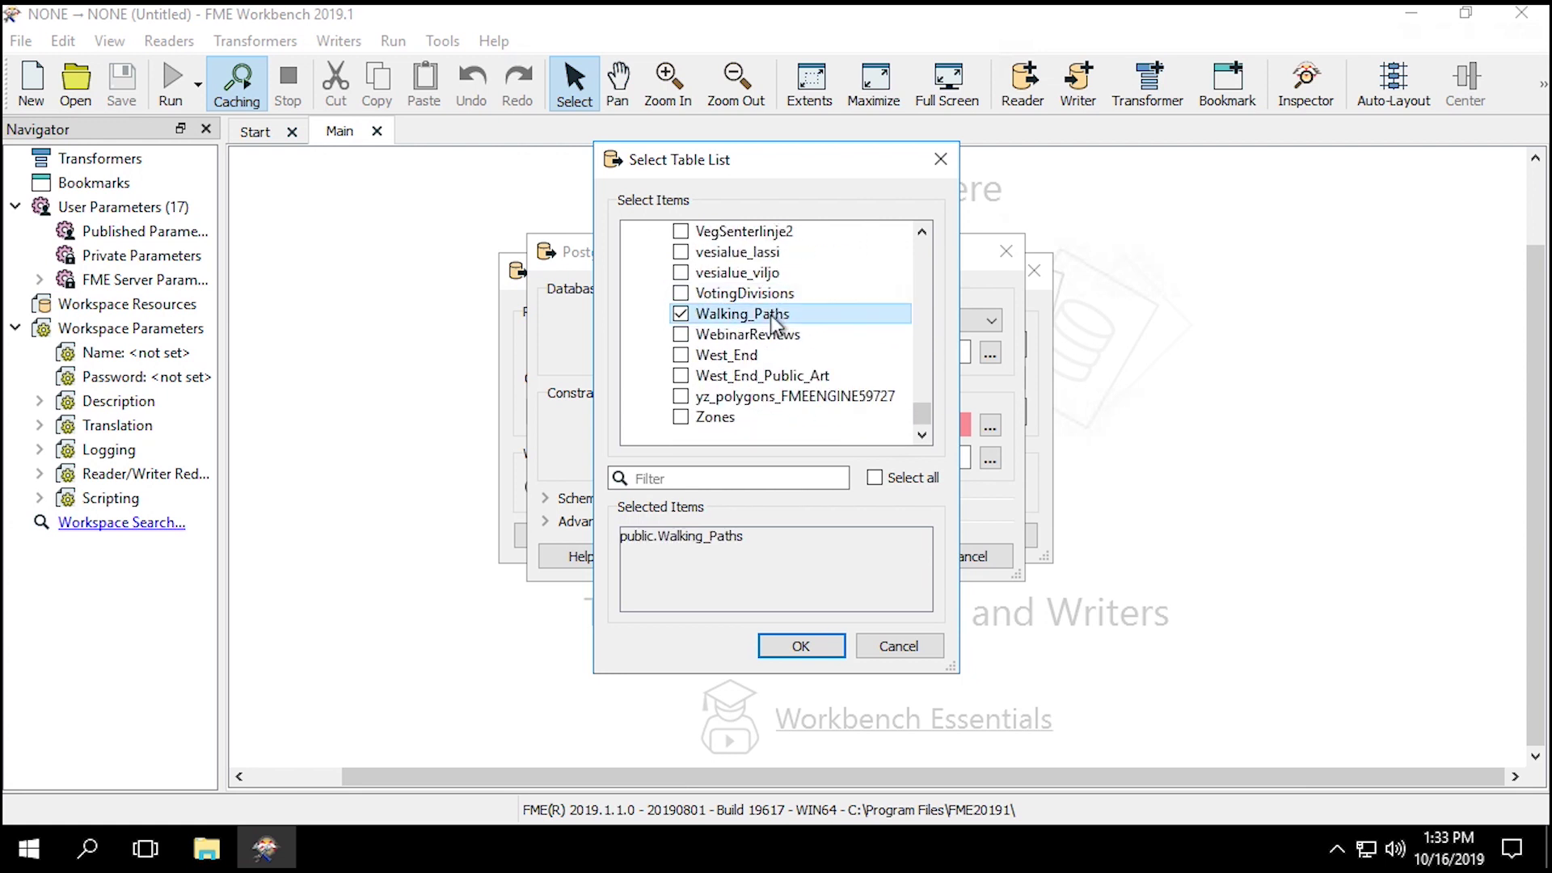
{"action": "left_click", "coordinate": [816, 647]}
{"action": "left_click", "coordinate": [853, 561]}
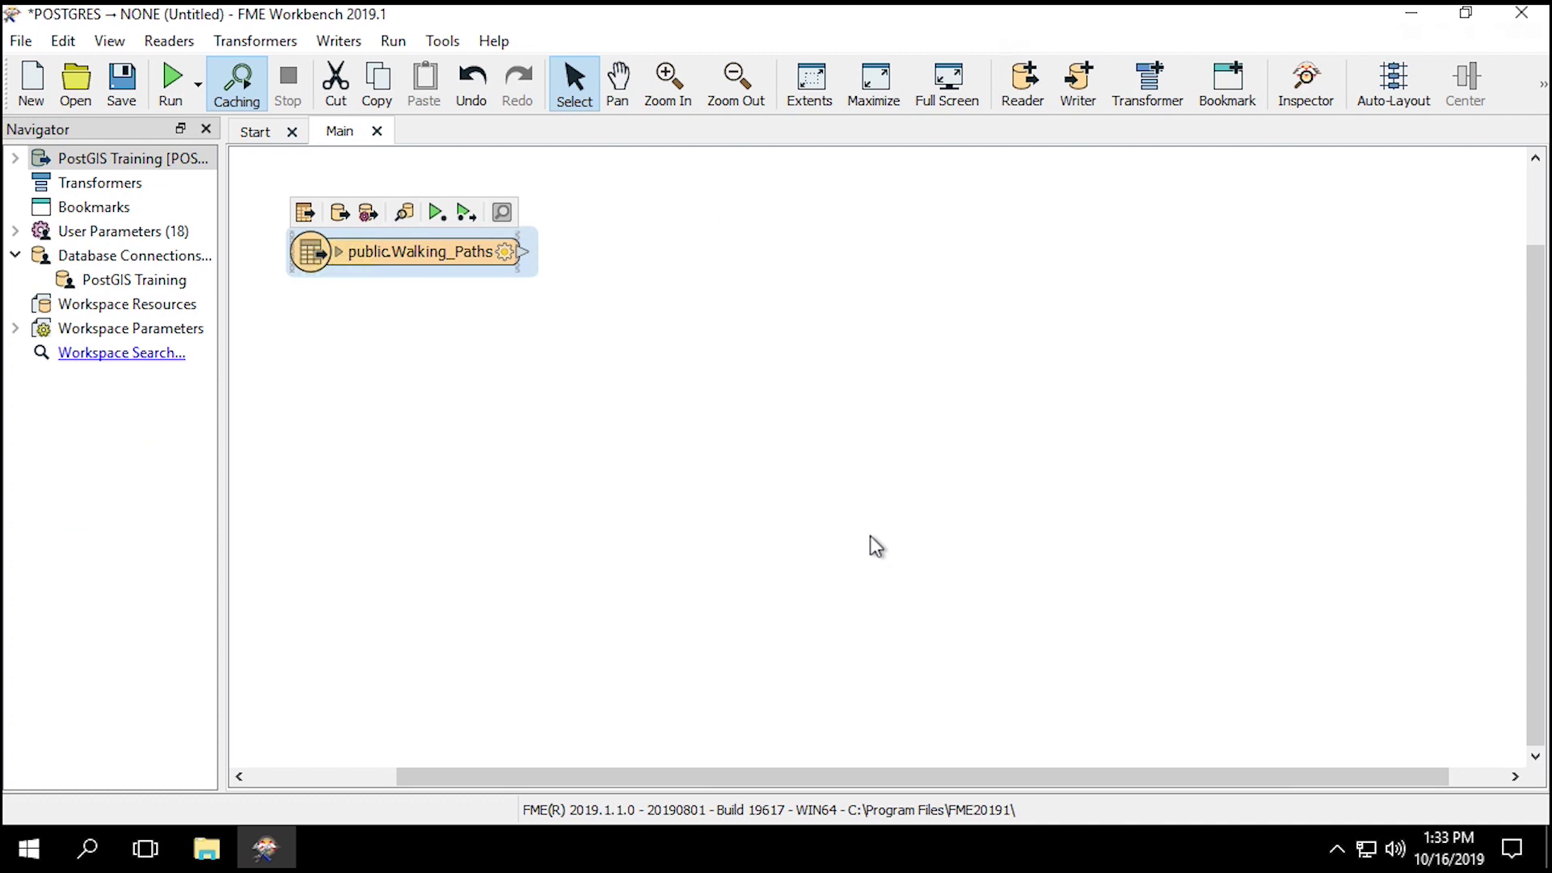
Preview the 623 Walking_Paths points in Visual Preview and enlarge the workspace canvas.
{"action": "left_click", "coordinate": [407, 214]}
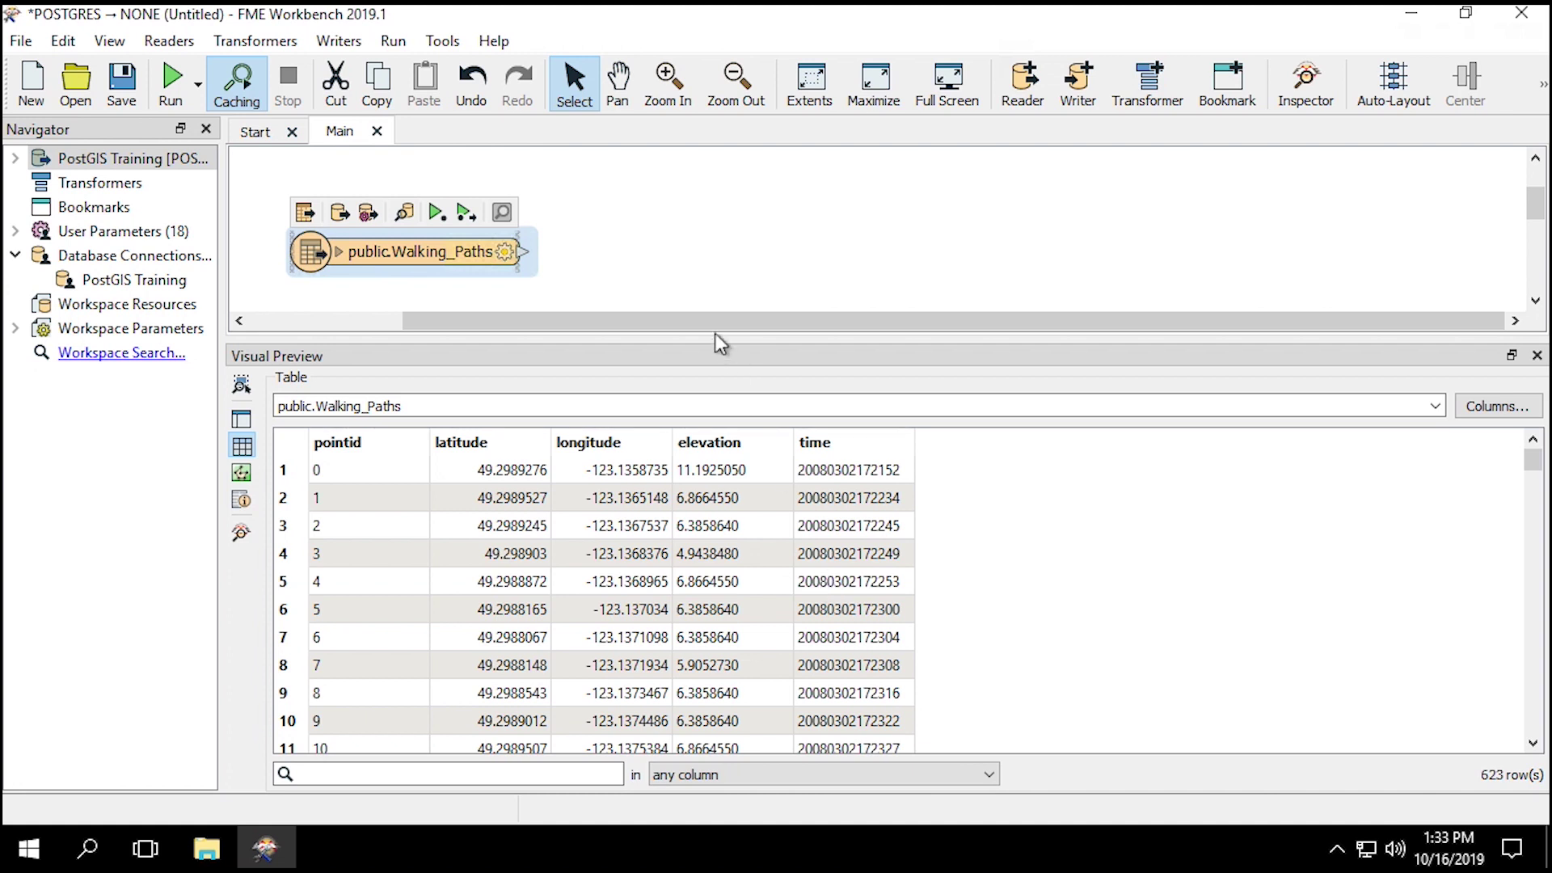
{"action": "left_click_drag", "start_coordinate": [711, 343], "coordinate": [693, 525]}
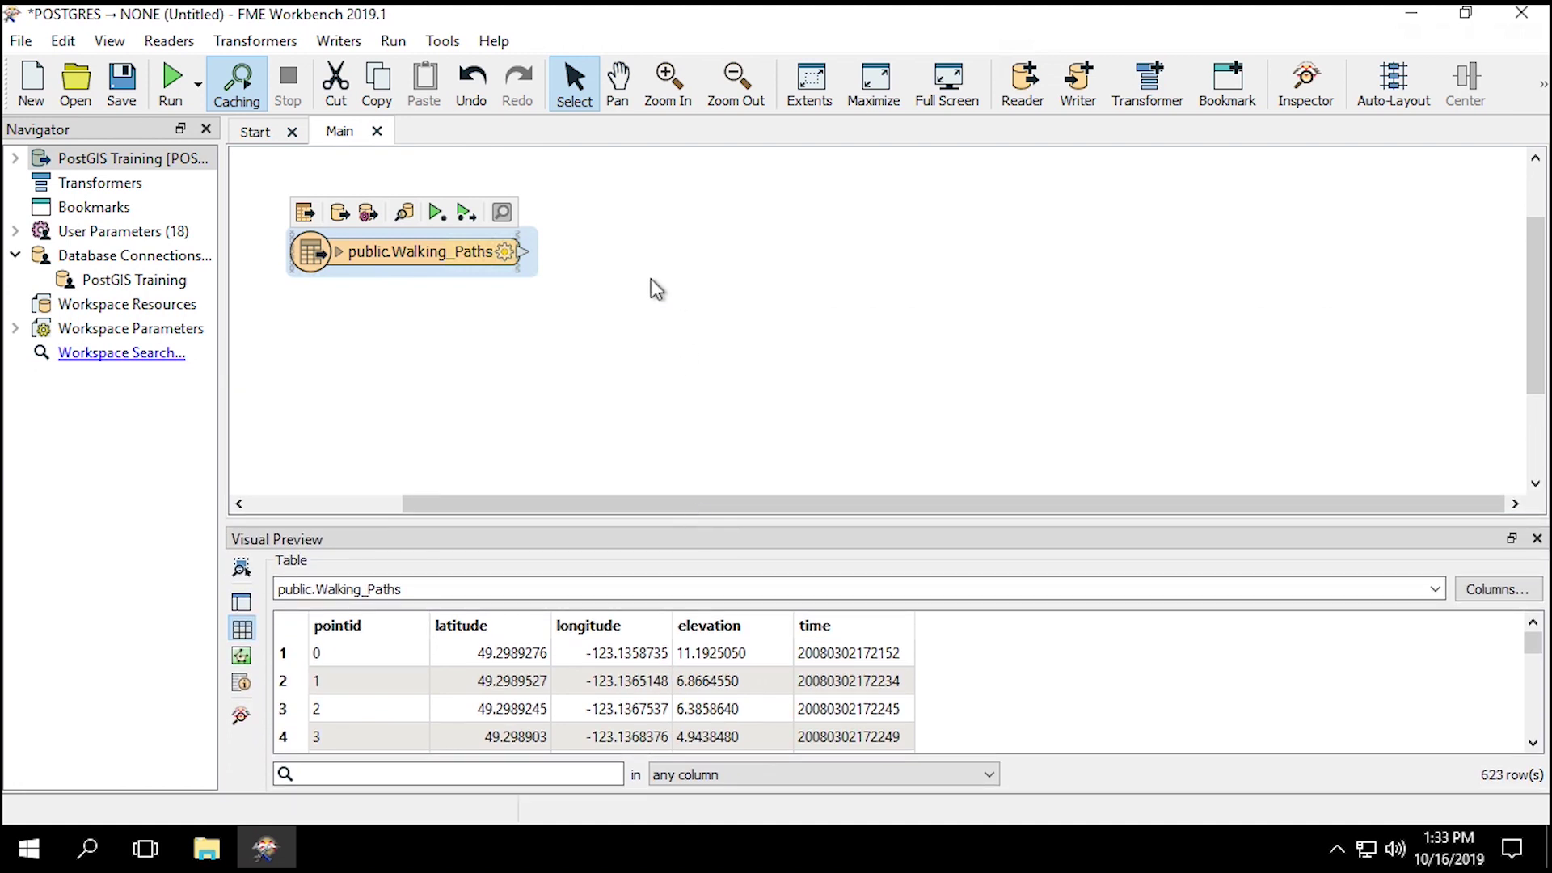
Add a VertexCreator transformer and connect public.Walking_Paths into it.
{"action": "left_click", "coordinate": [648, 264]}
{"action": "type", "text": "vertex"}
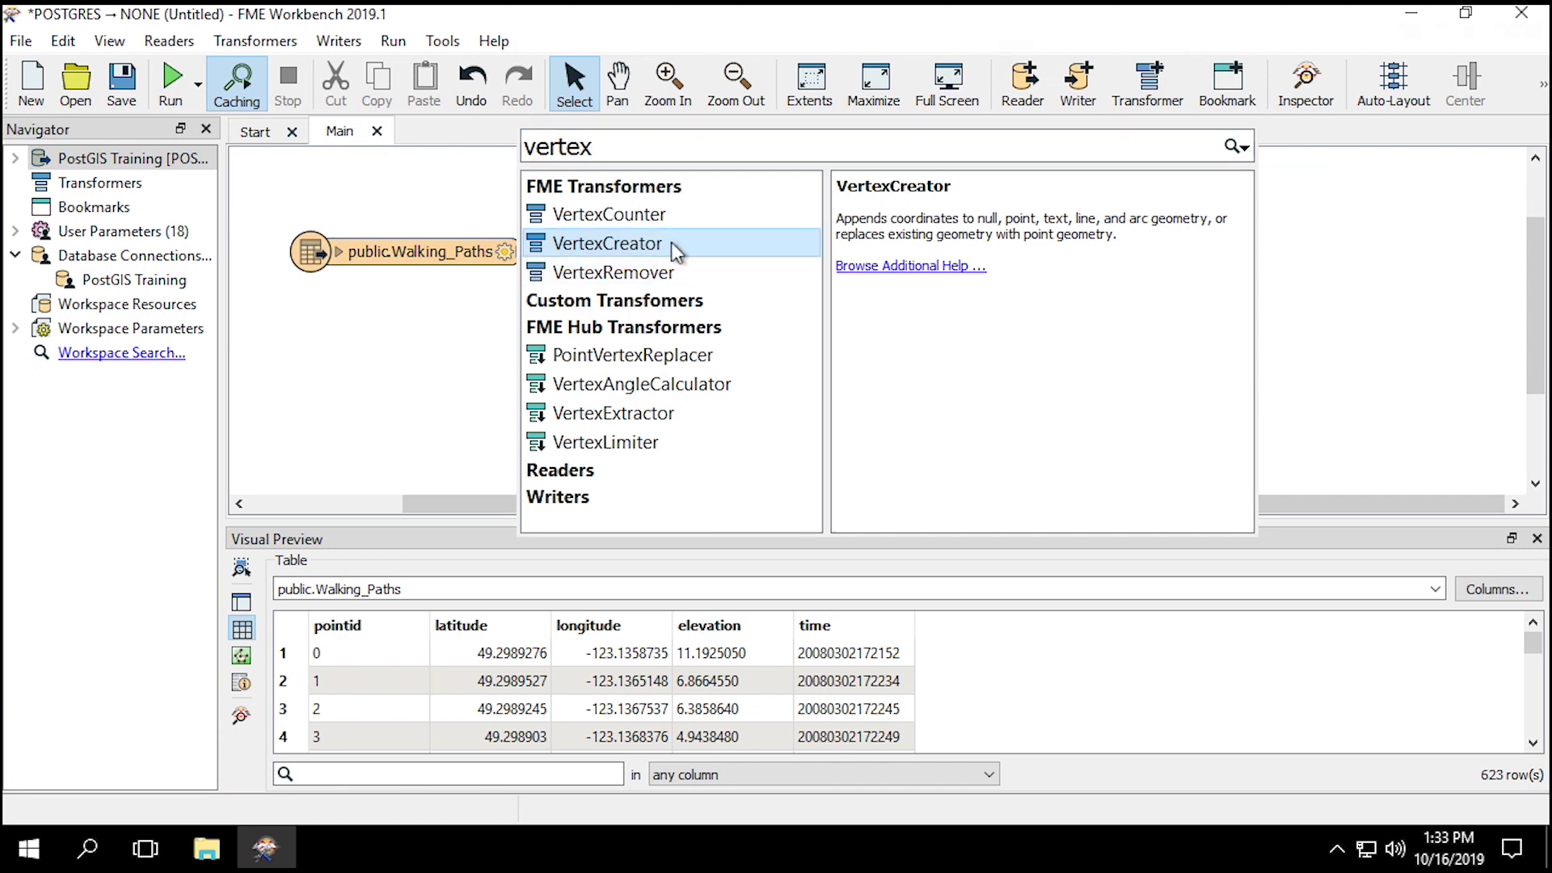
{"action": "double_click", "coordinate": [672, 245]}
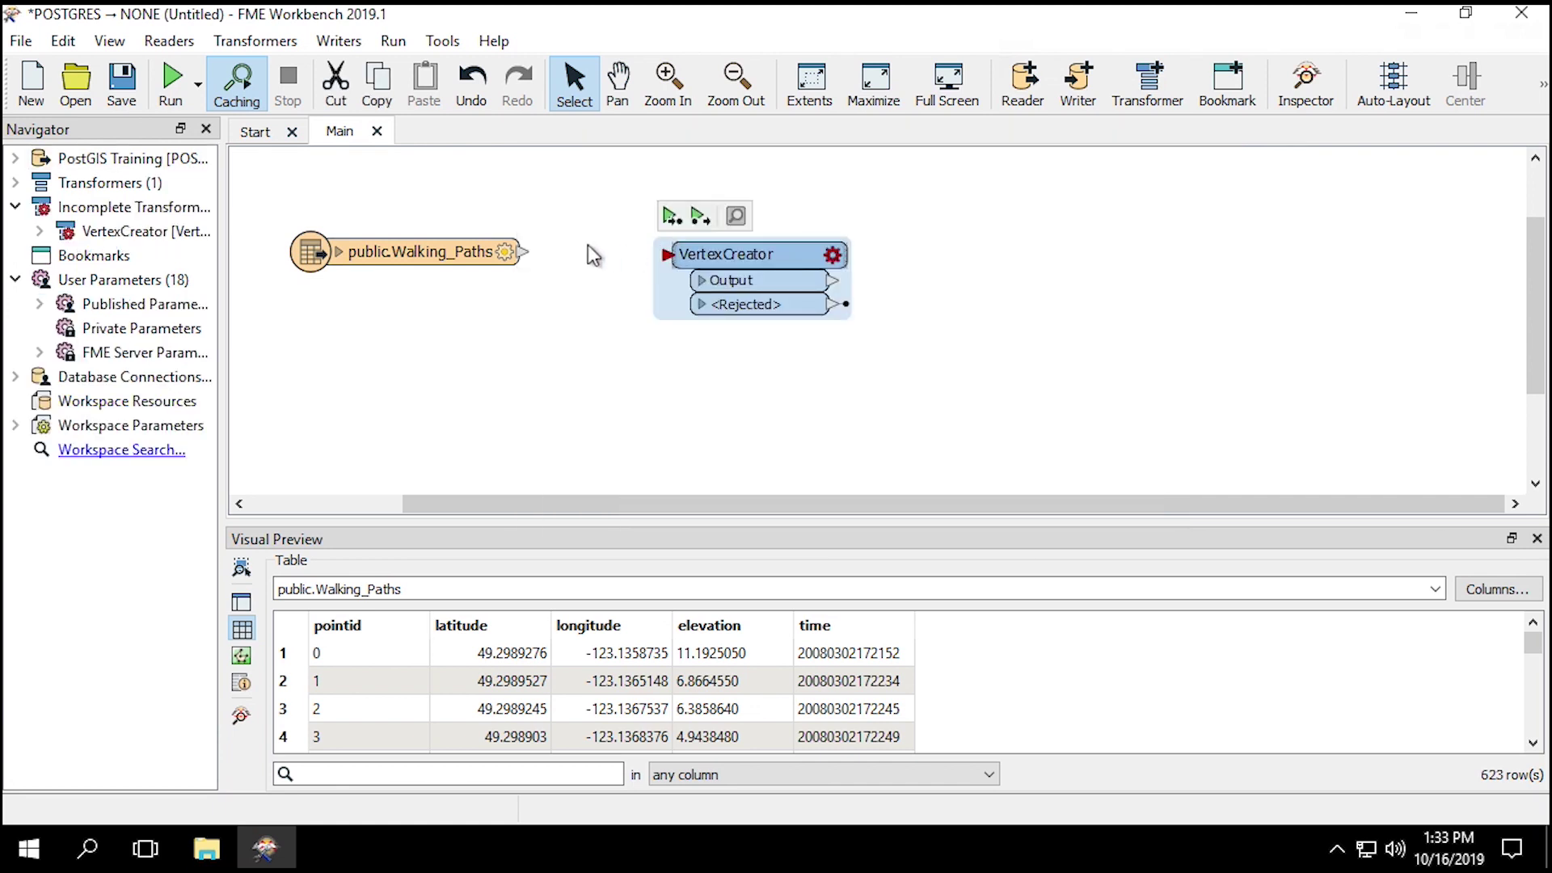
{"action": "left_click_drag", "start_coordinate": [534, 253], "coordinate": [668, 254]}
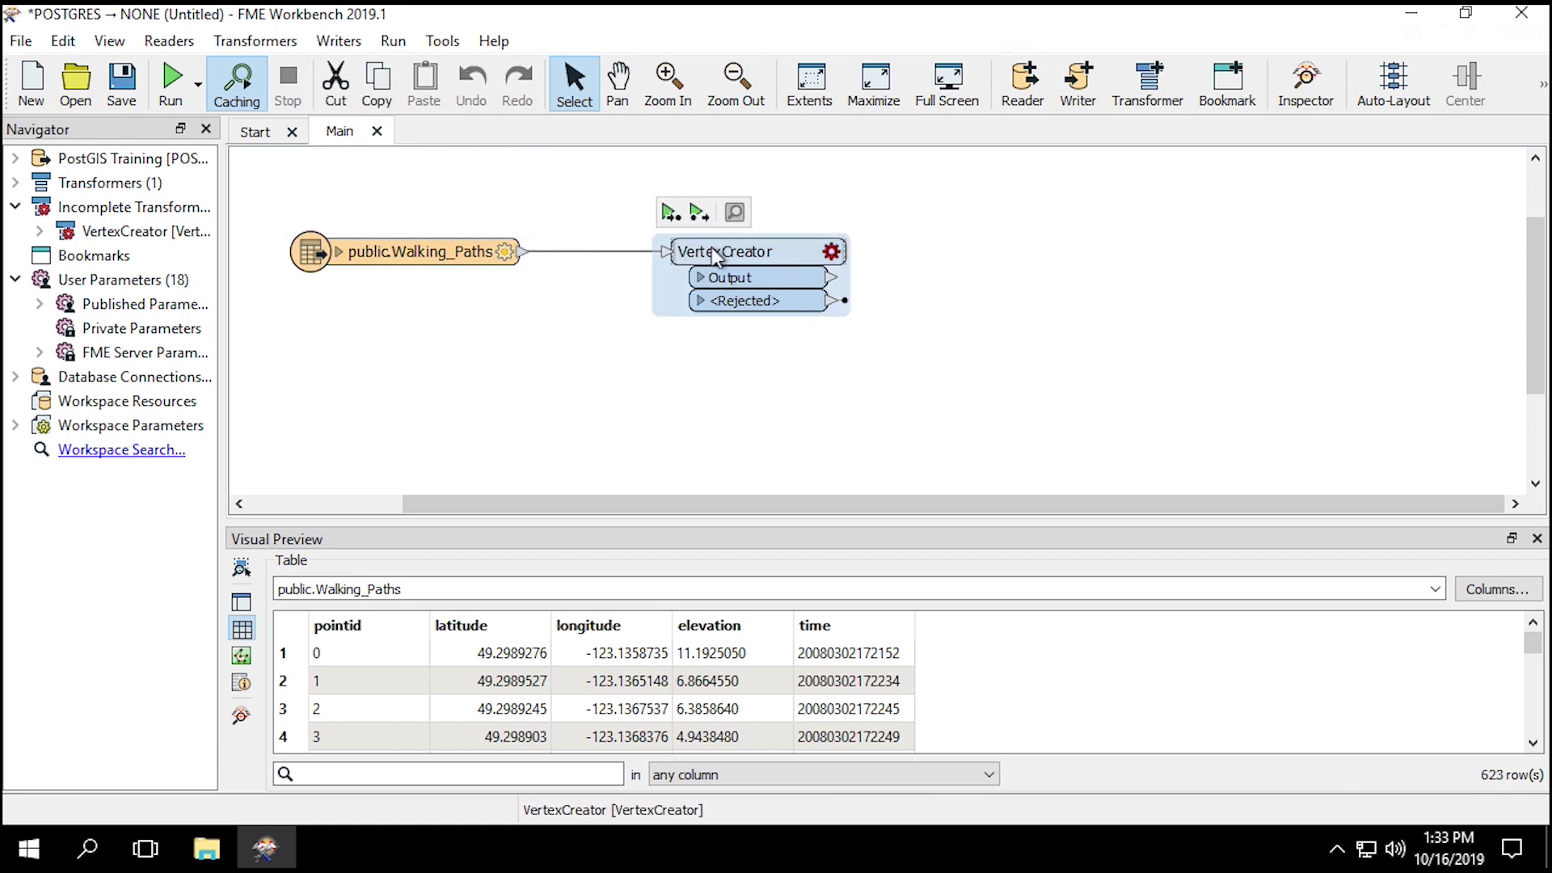
Set the VertexCreator X value to longitude and Y value to latitude.
{"action": "double_click", "coordinate": [713, 250]}
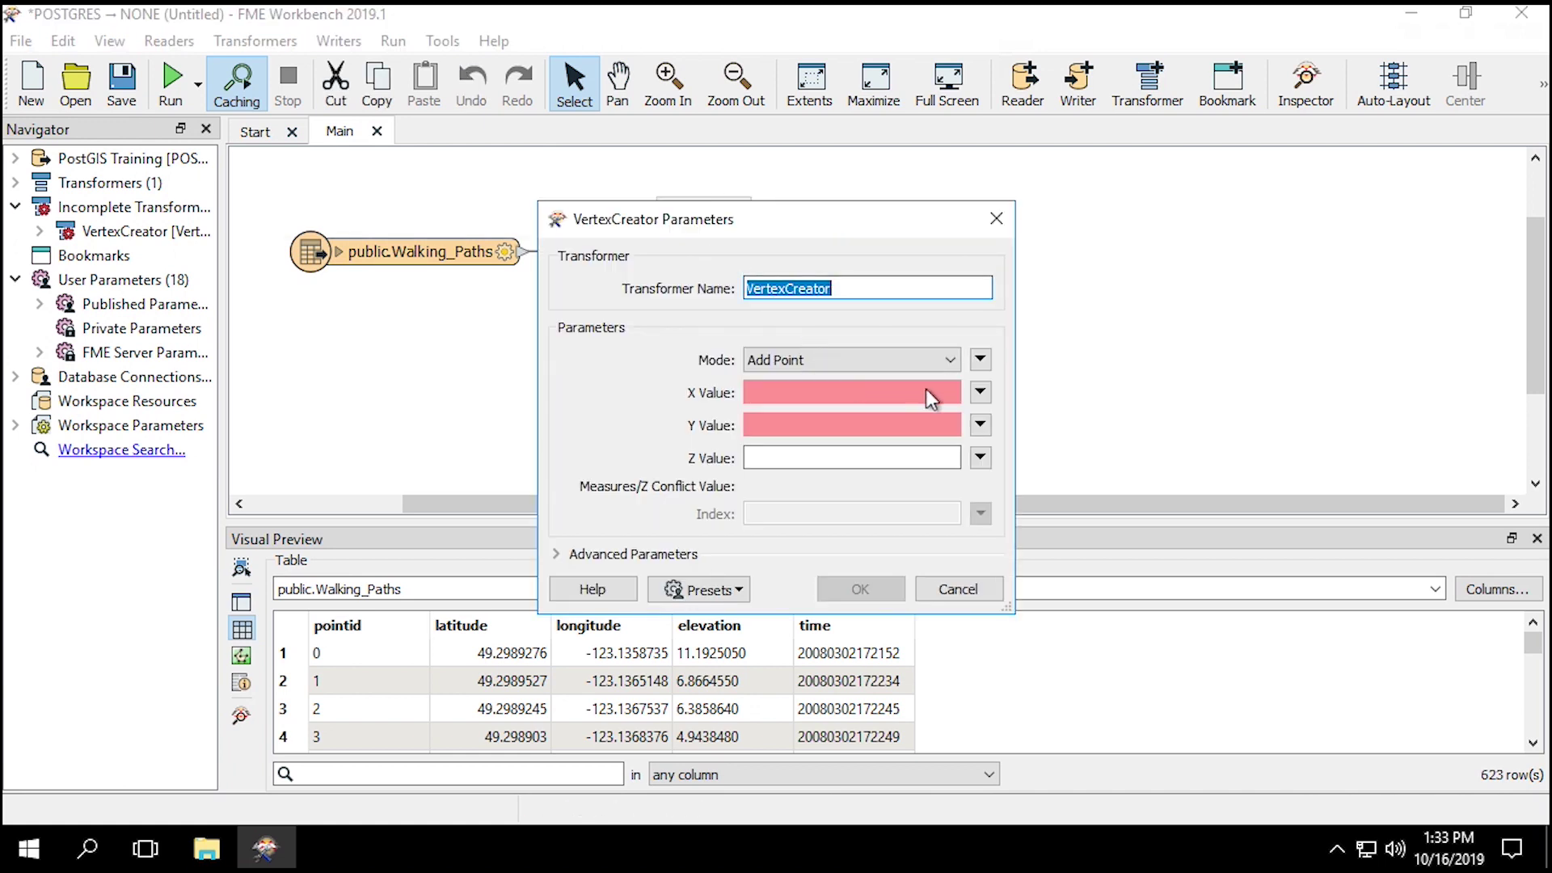
{"action": "left_click", "coordinate": [981, 392]}
{"action": "mouse_move", "coordinate": [1023, 423]}
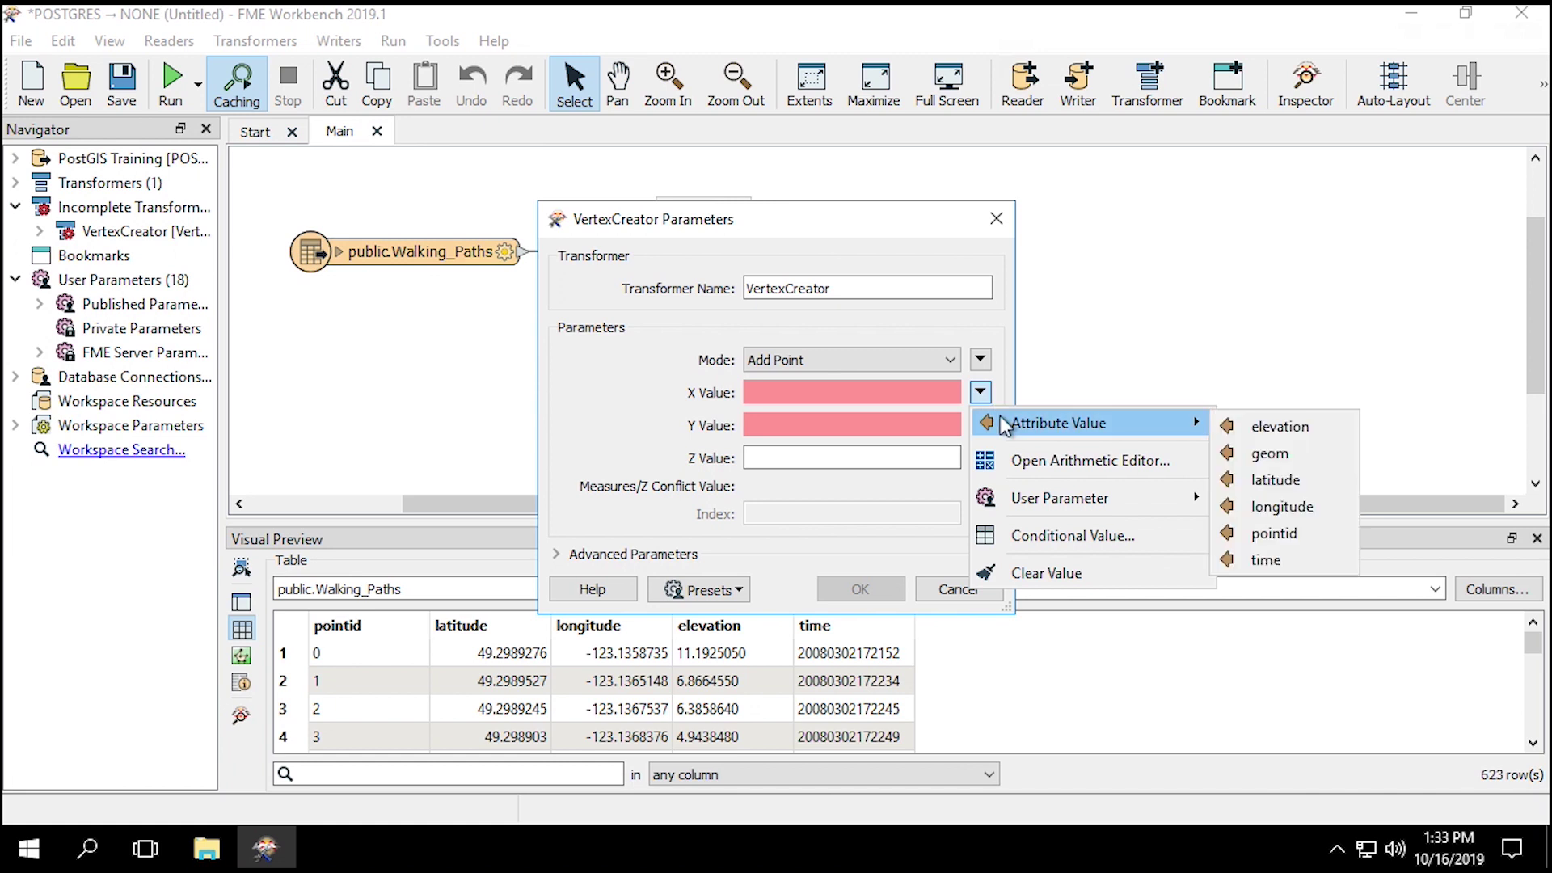
{"action": "left_click", "coordinate": [1269, 506]}
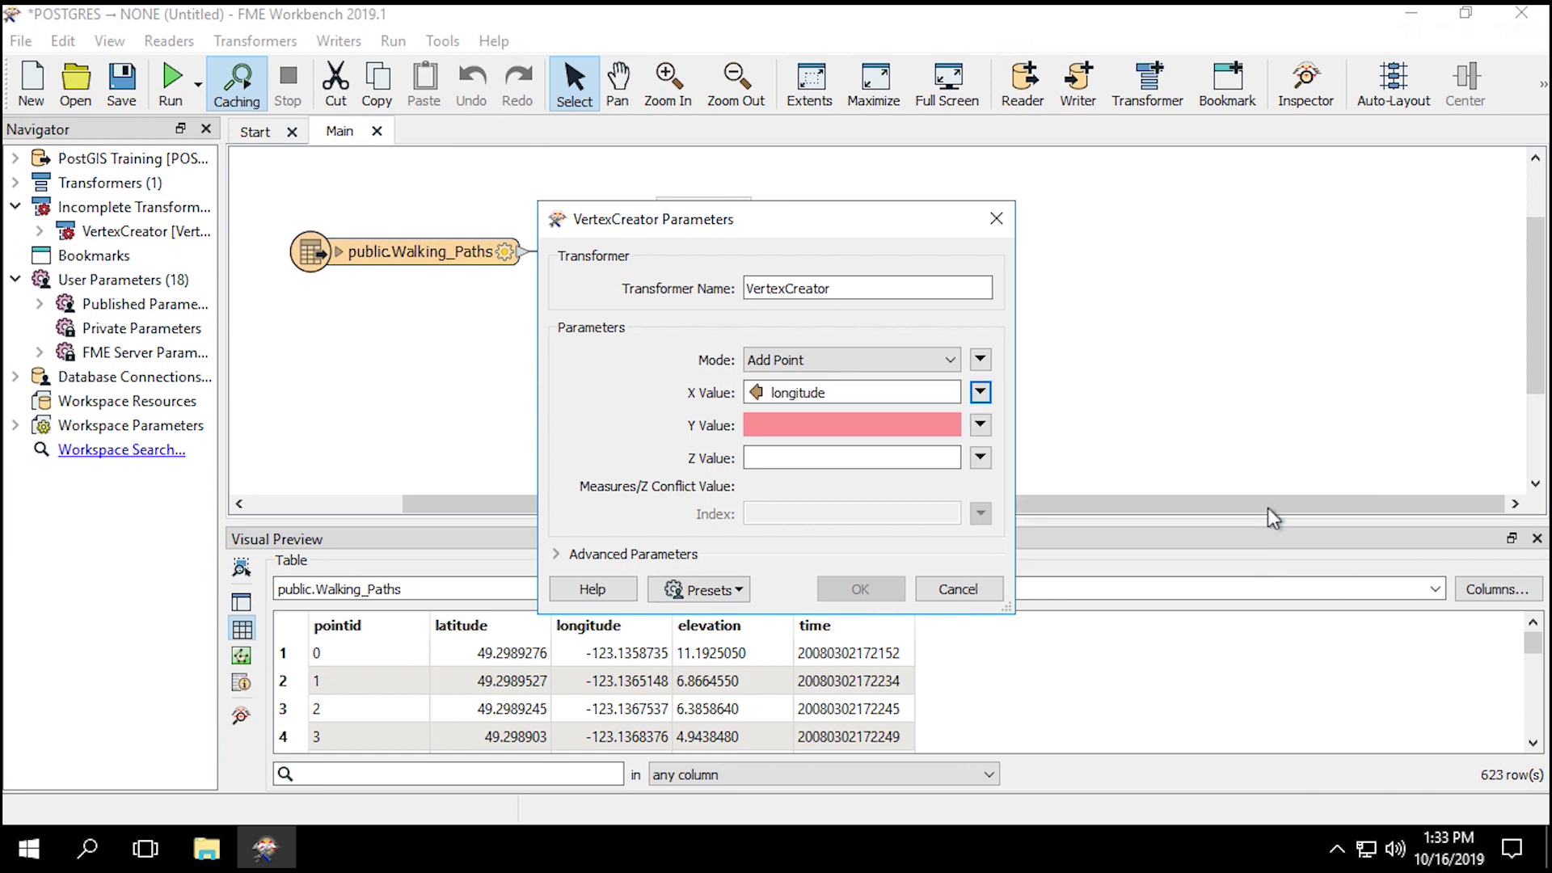
{"action": "left_click", "coordinate": [980, 426]}
{"action": "mouse_move", "coordinate": [1051, 455]}
{"action": "left_click", "coordinate": [1282, 509]}
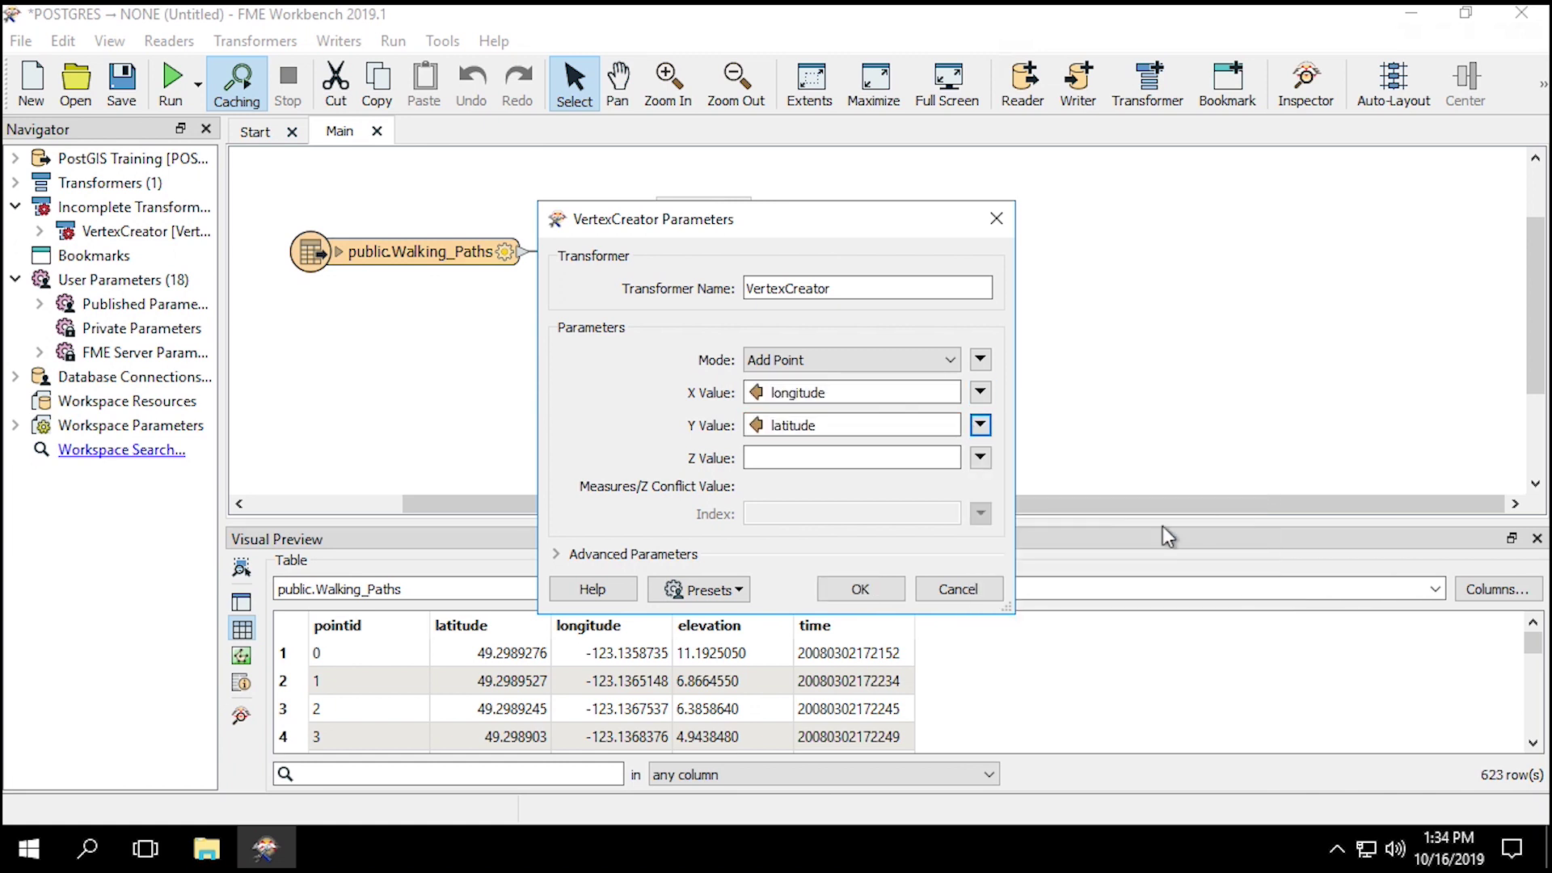
Attach a LineBuilder to VertexCreator's Output and bring up the LineBuilder parameters.
{"action": "left_click", "coordinate": [860, 590]}
{"action": "left_click", "coordinate": [830, 278]}
{"action": "type", "text": "lin"}
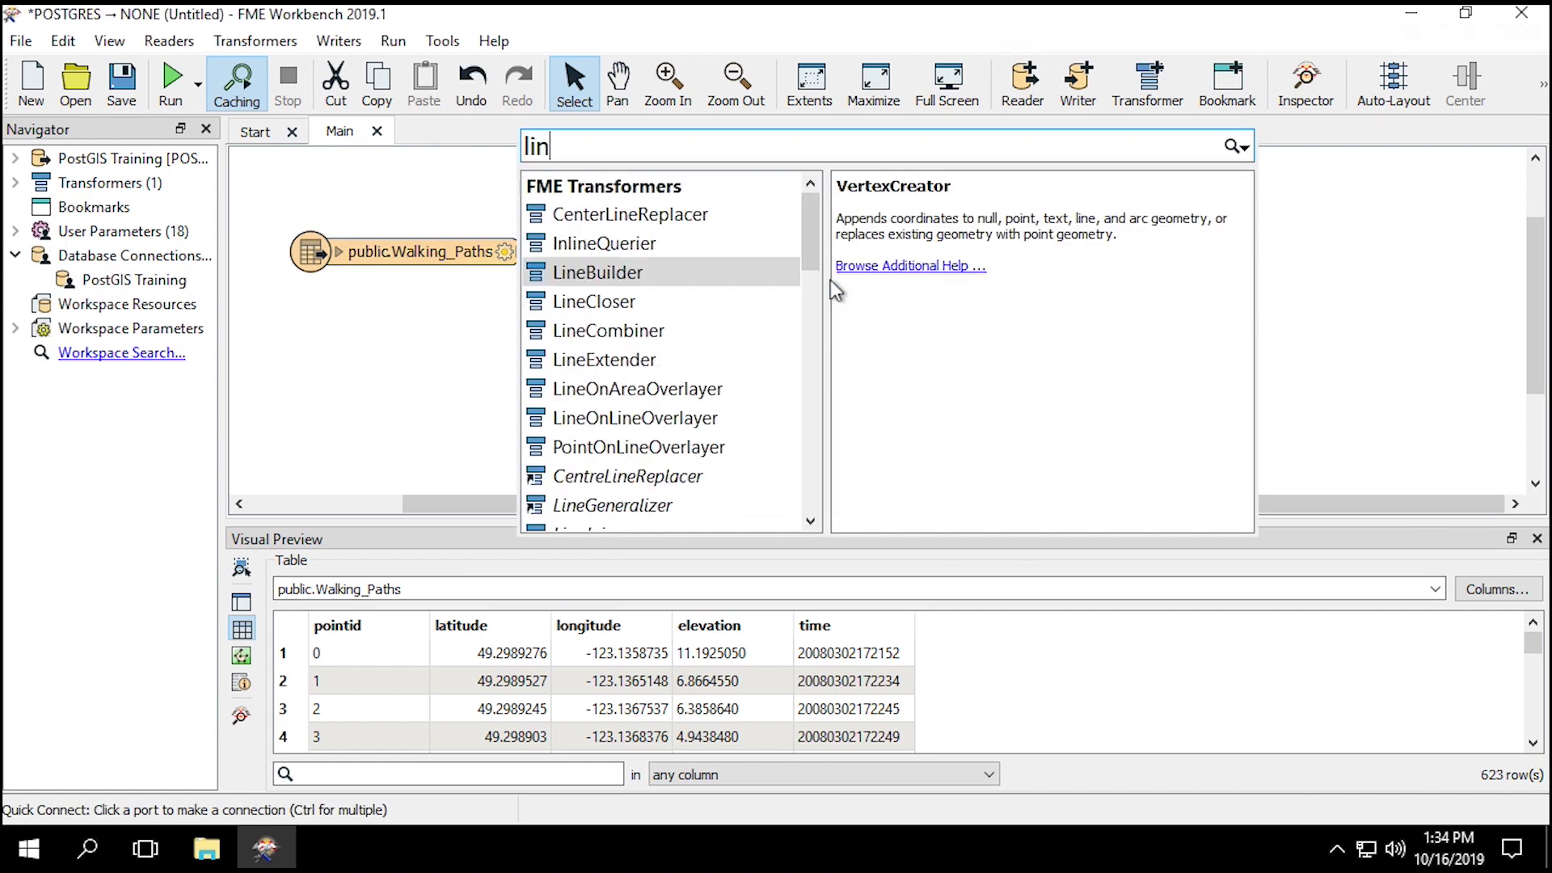
{"action": "type", "text": "ebuilder"}
{"action": "key", "text": "Return"}
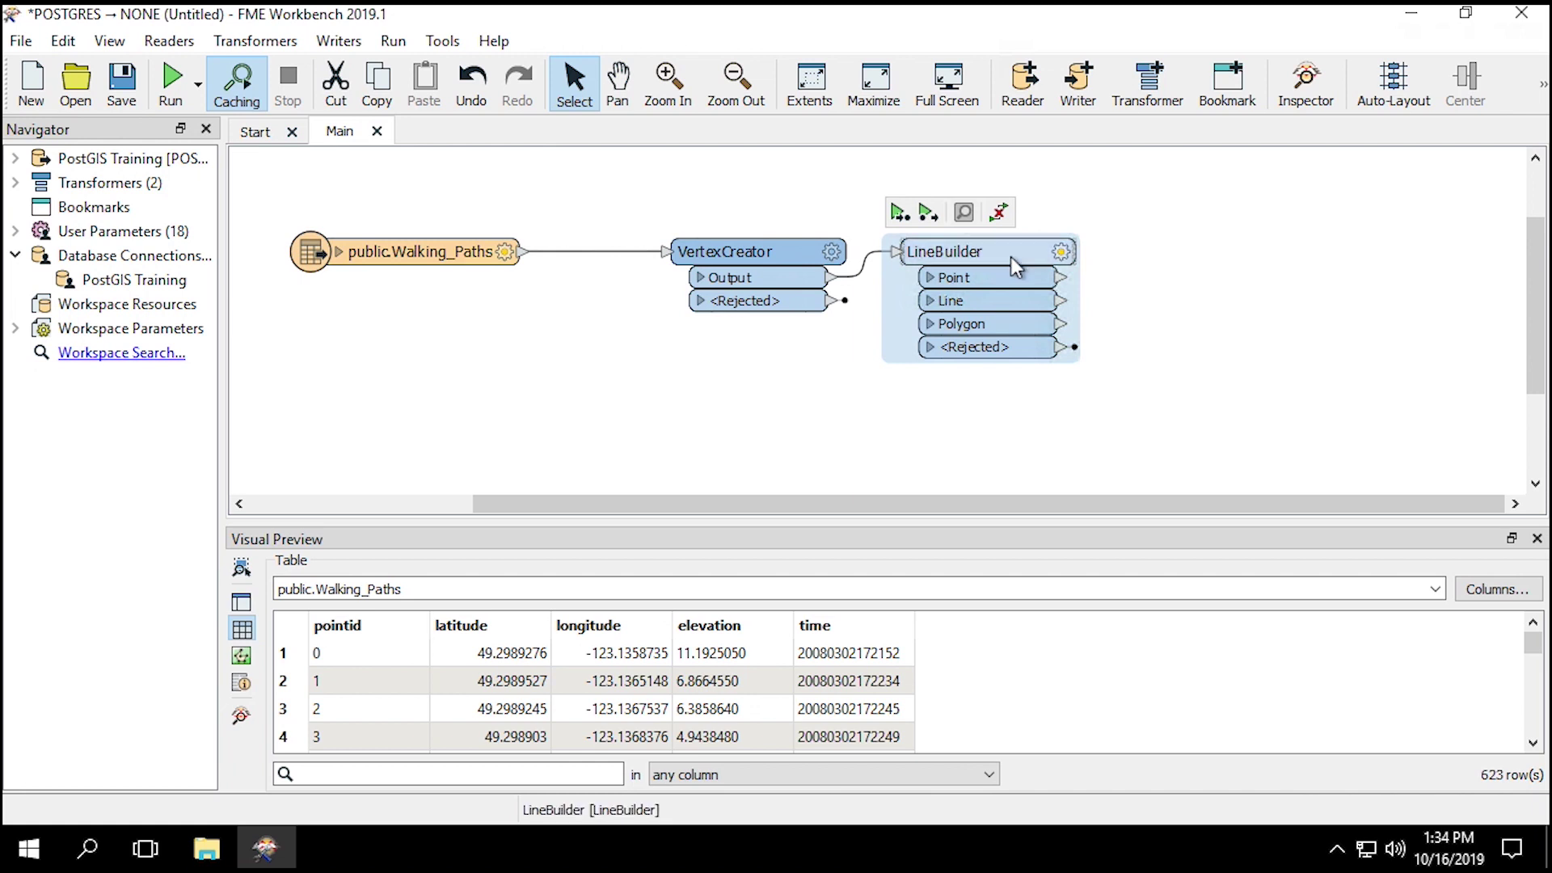
{"action": "double_click", "coordinate": [1011, 255]}
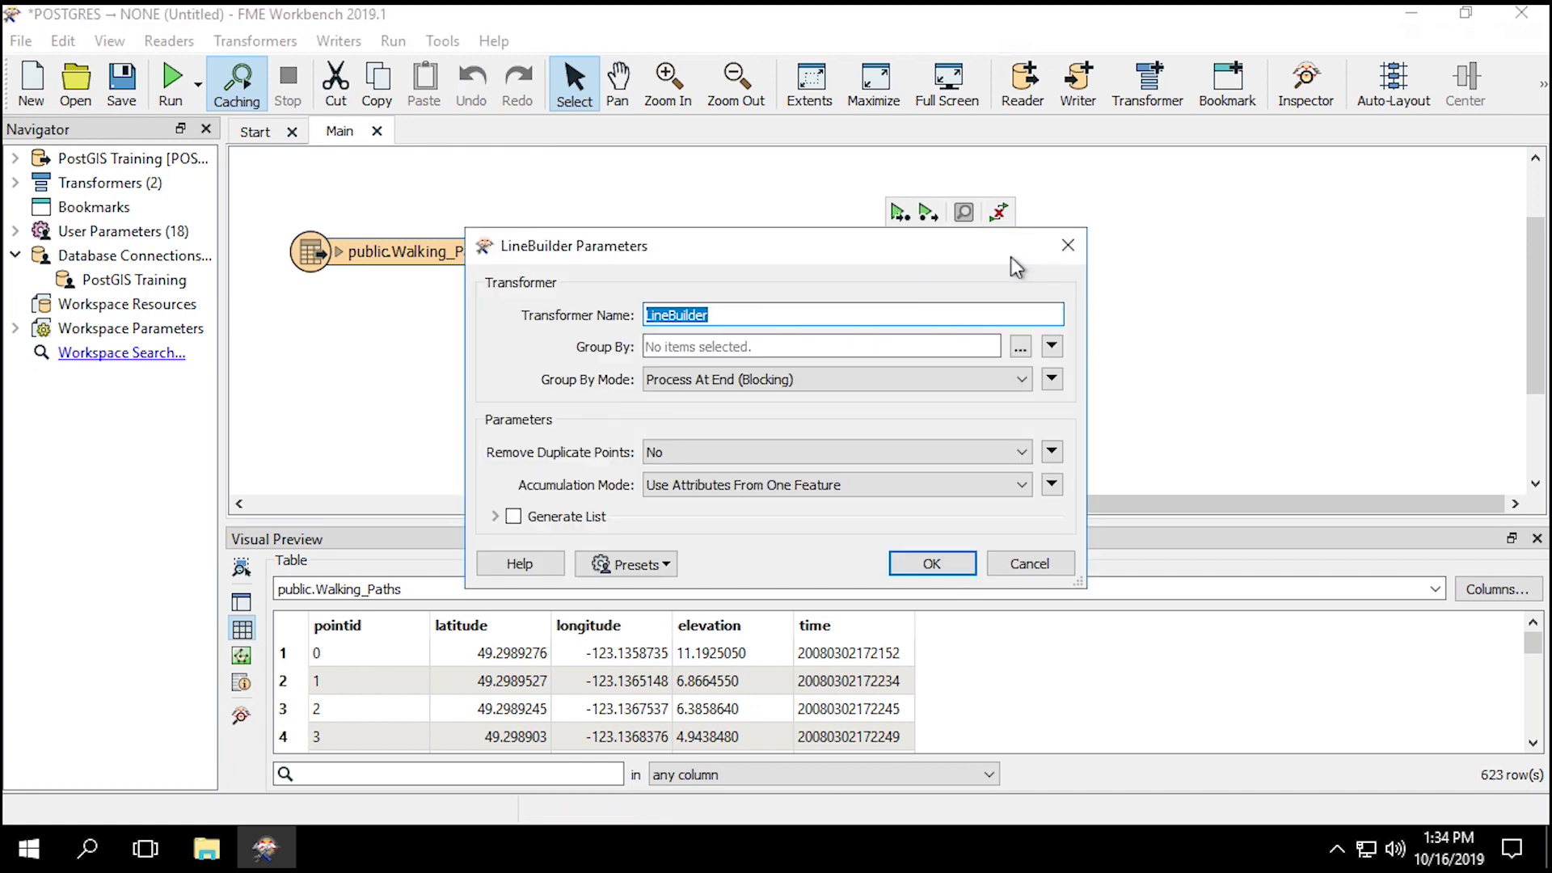
Add a MapInfo TAB (MITAB) writer saving to Documents with an automatic table definition.
{"action": "left_click", "coordinate": [949, 564]}
{"action": "left_click", "coordinate": [1085, 86]}
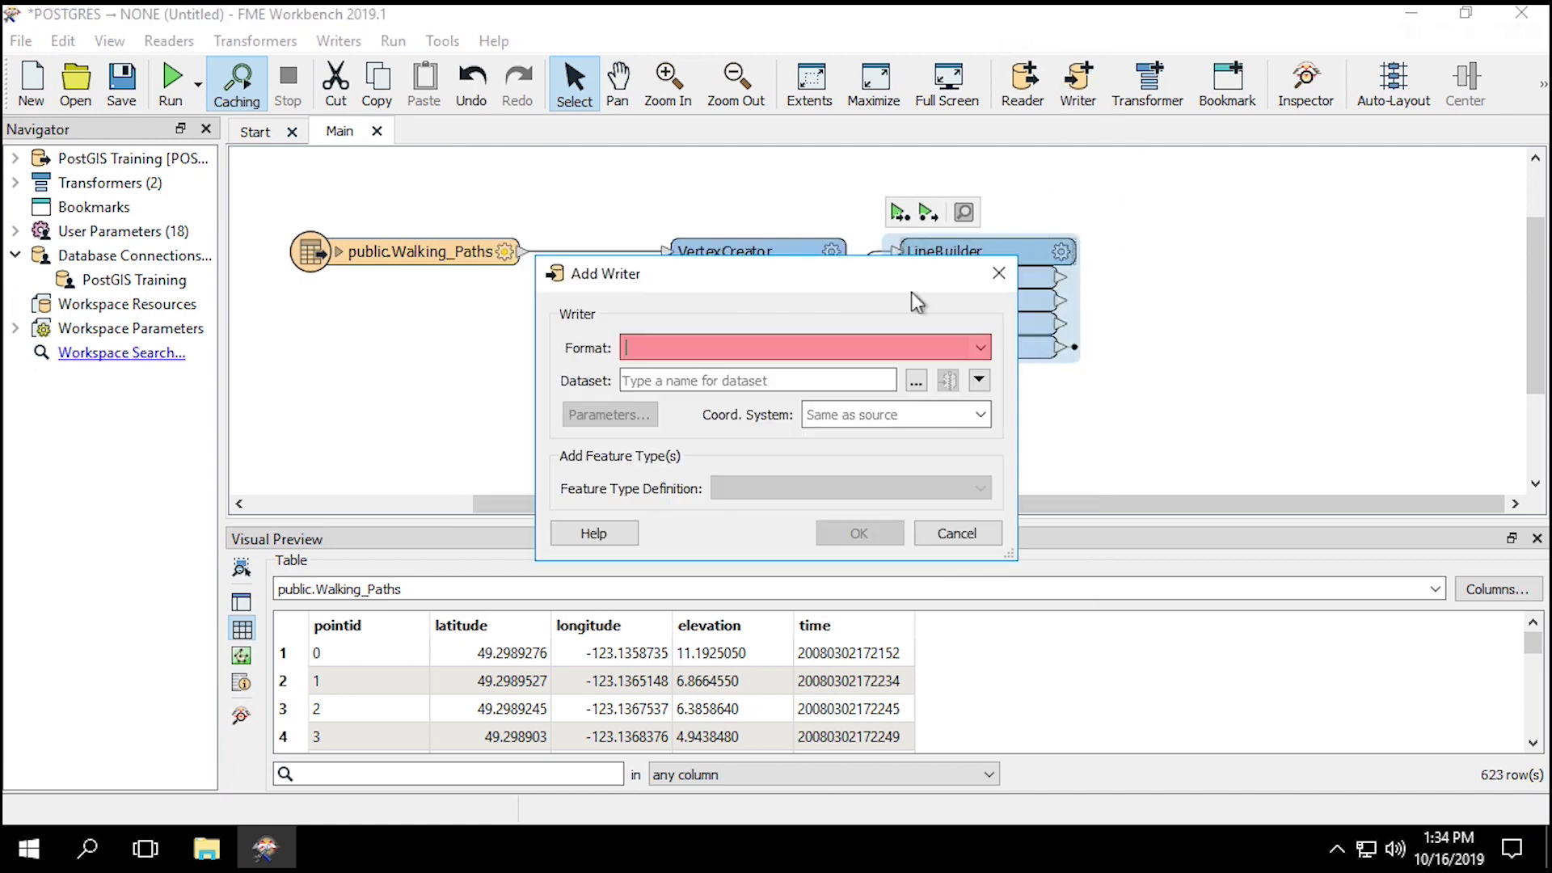
{"action": "type", "text": "mapinfo"}
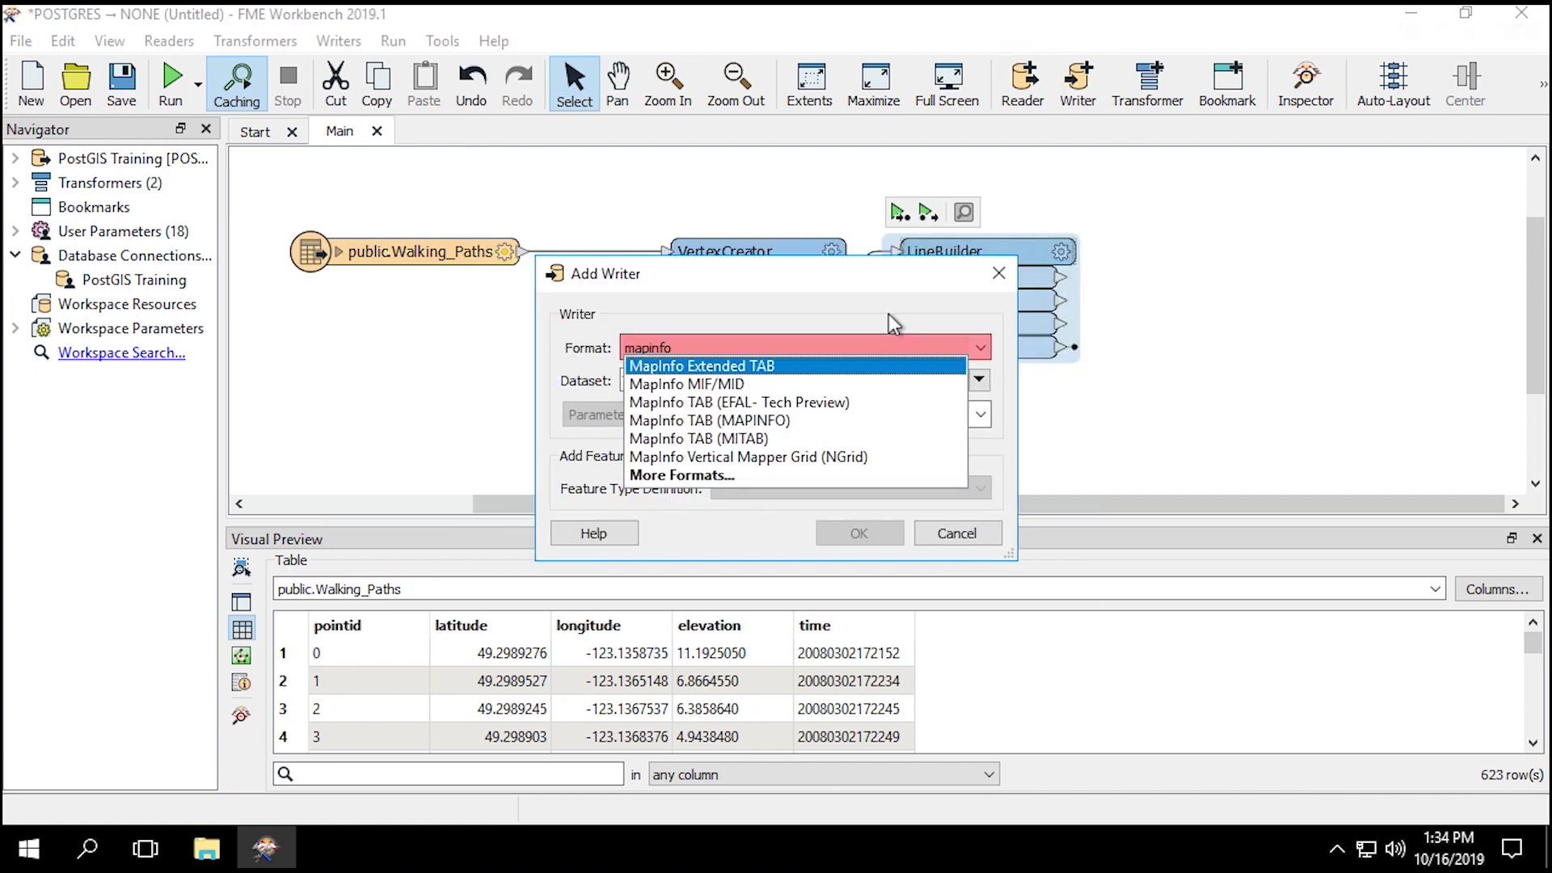
{"action": "left_click", "coordinate": [847, 436]}
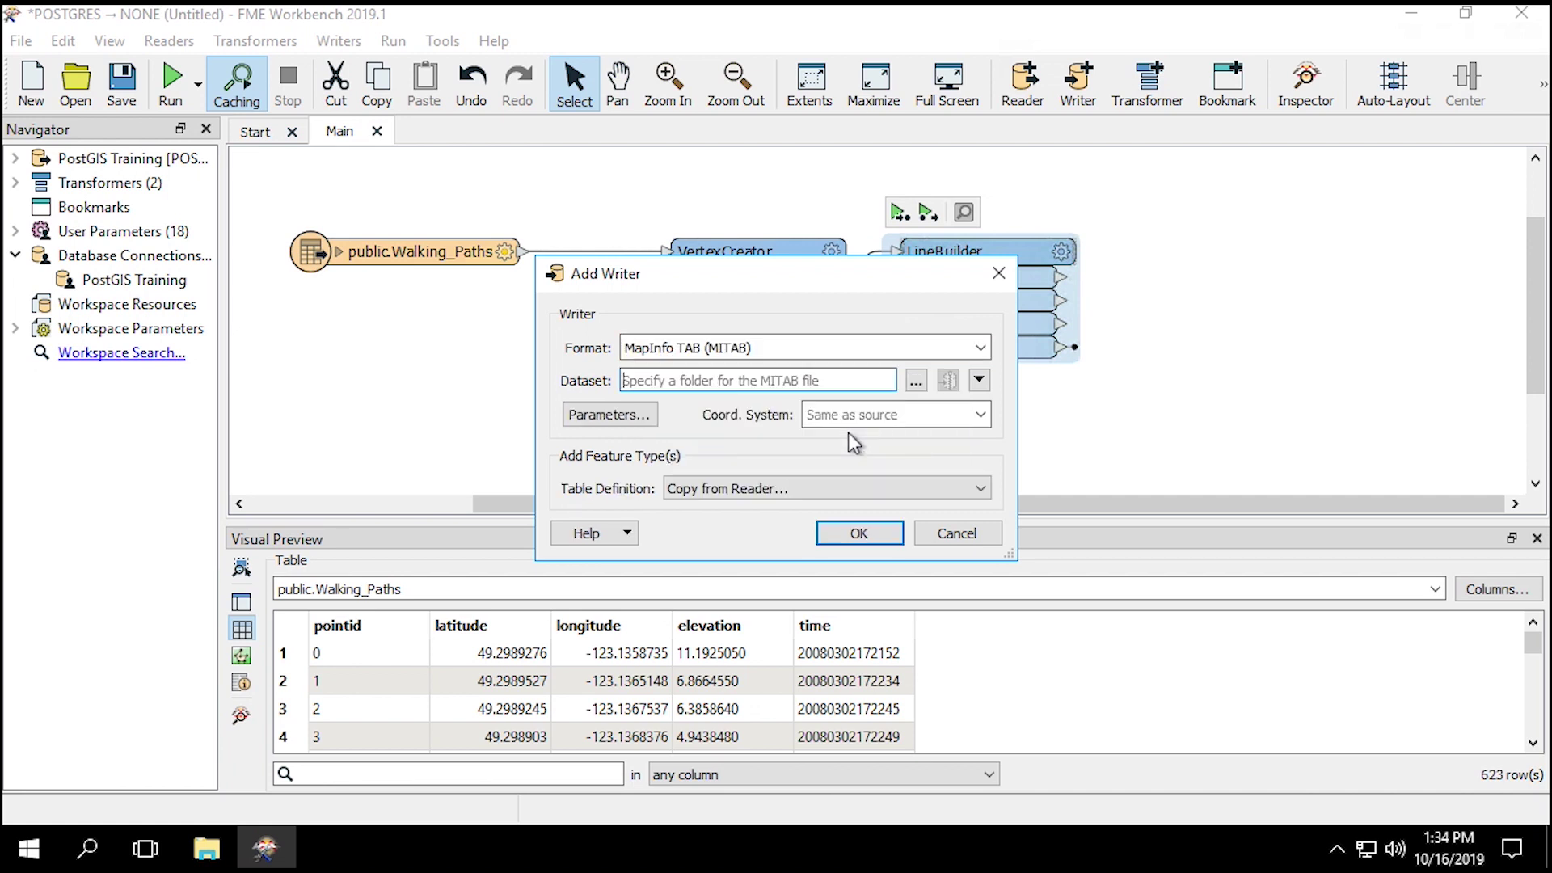
{"action": "left_click", "coordinate": [916, 380]}
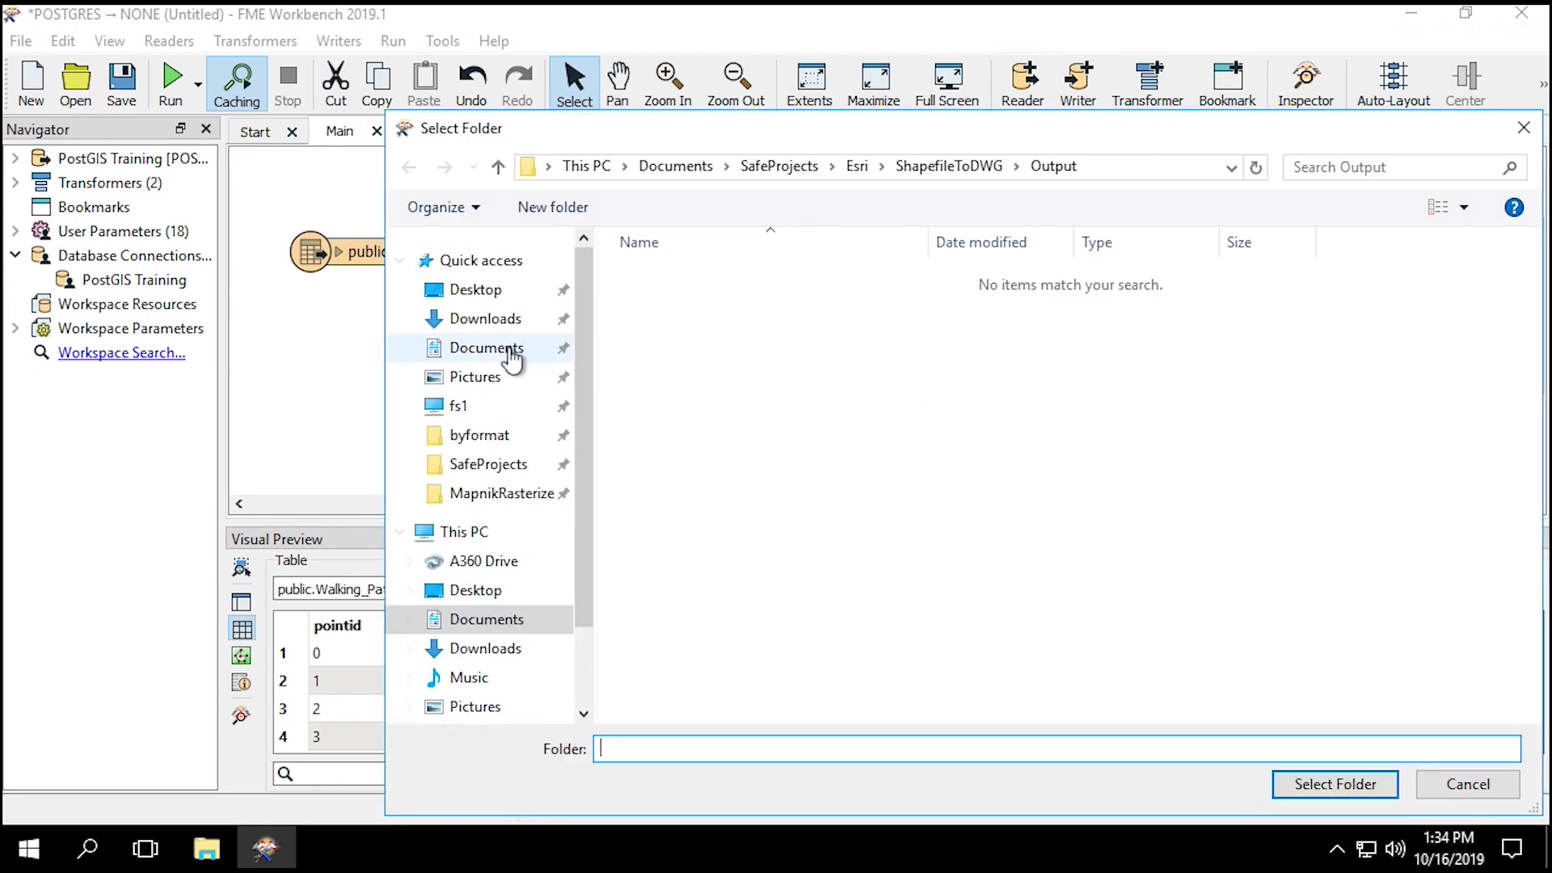
{"action": "left_click", "coordinate": [485, 348]}
{"action": "left_click", "coordinate": [1334, 784]}
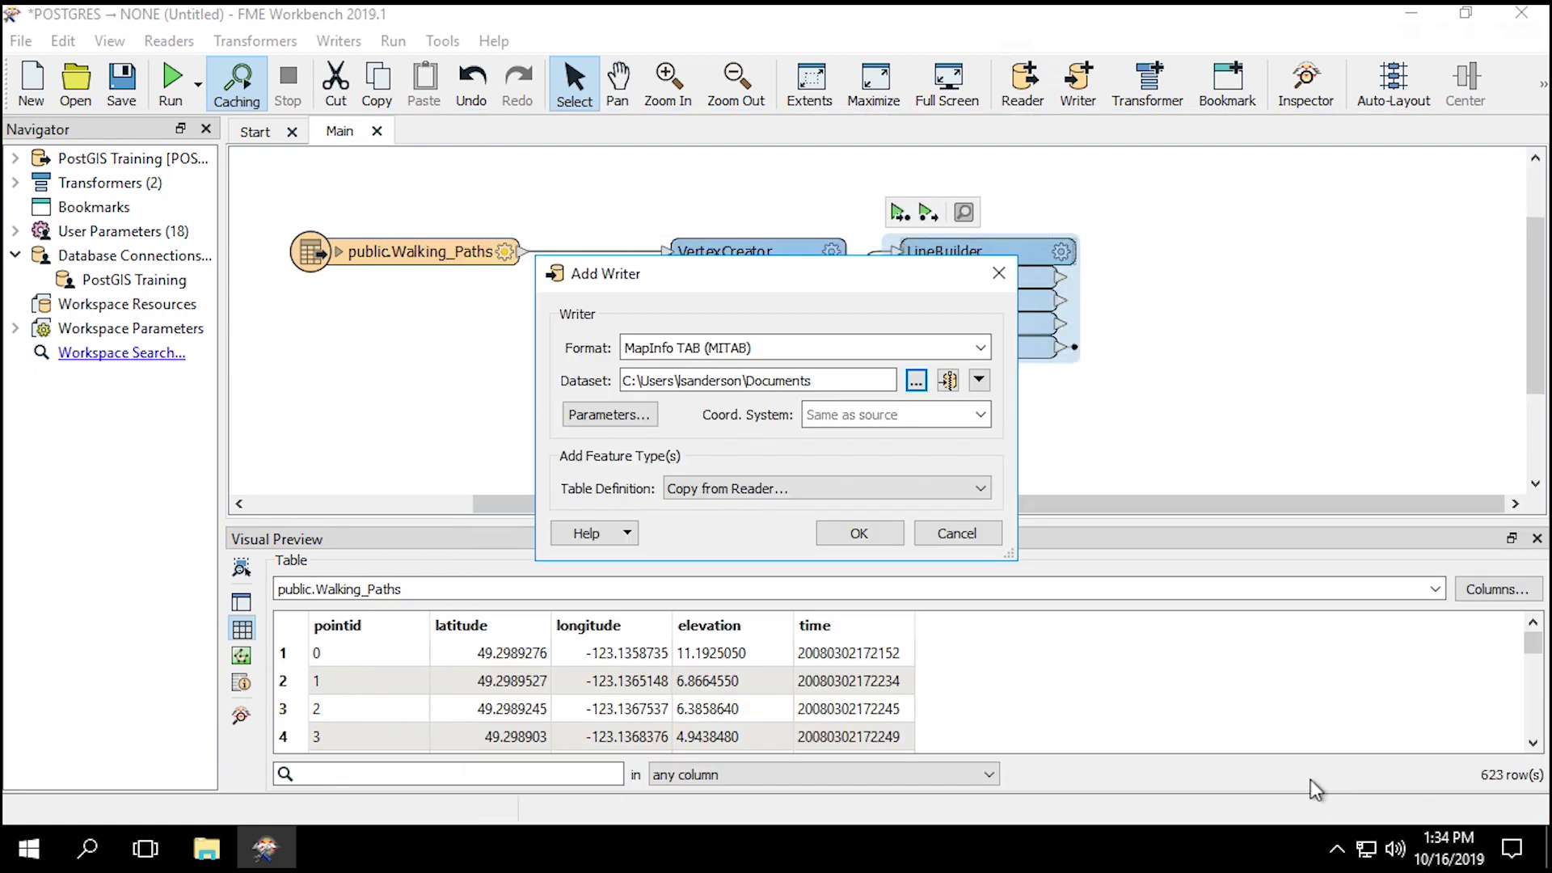
{"action": "left_click", "coordinate": [880, 496]}
{"action": "left_click", "coordinate": [879, 505]}
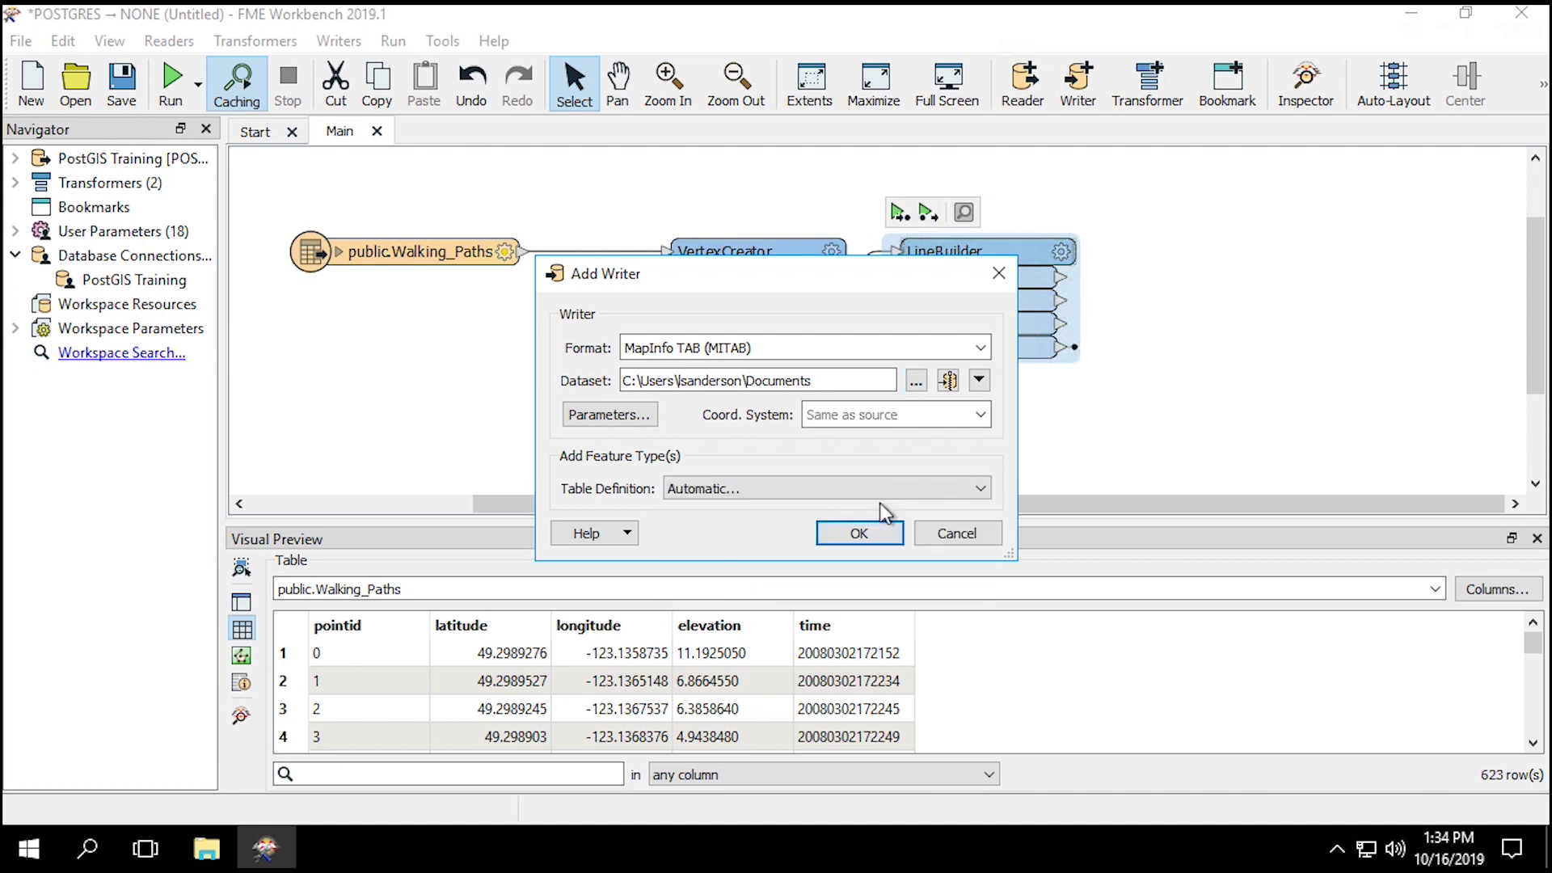
{"action": "left_click", "coordinate": [890, 538]}
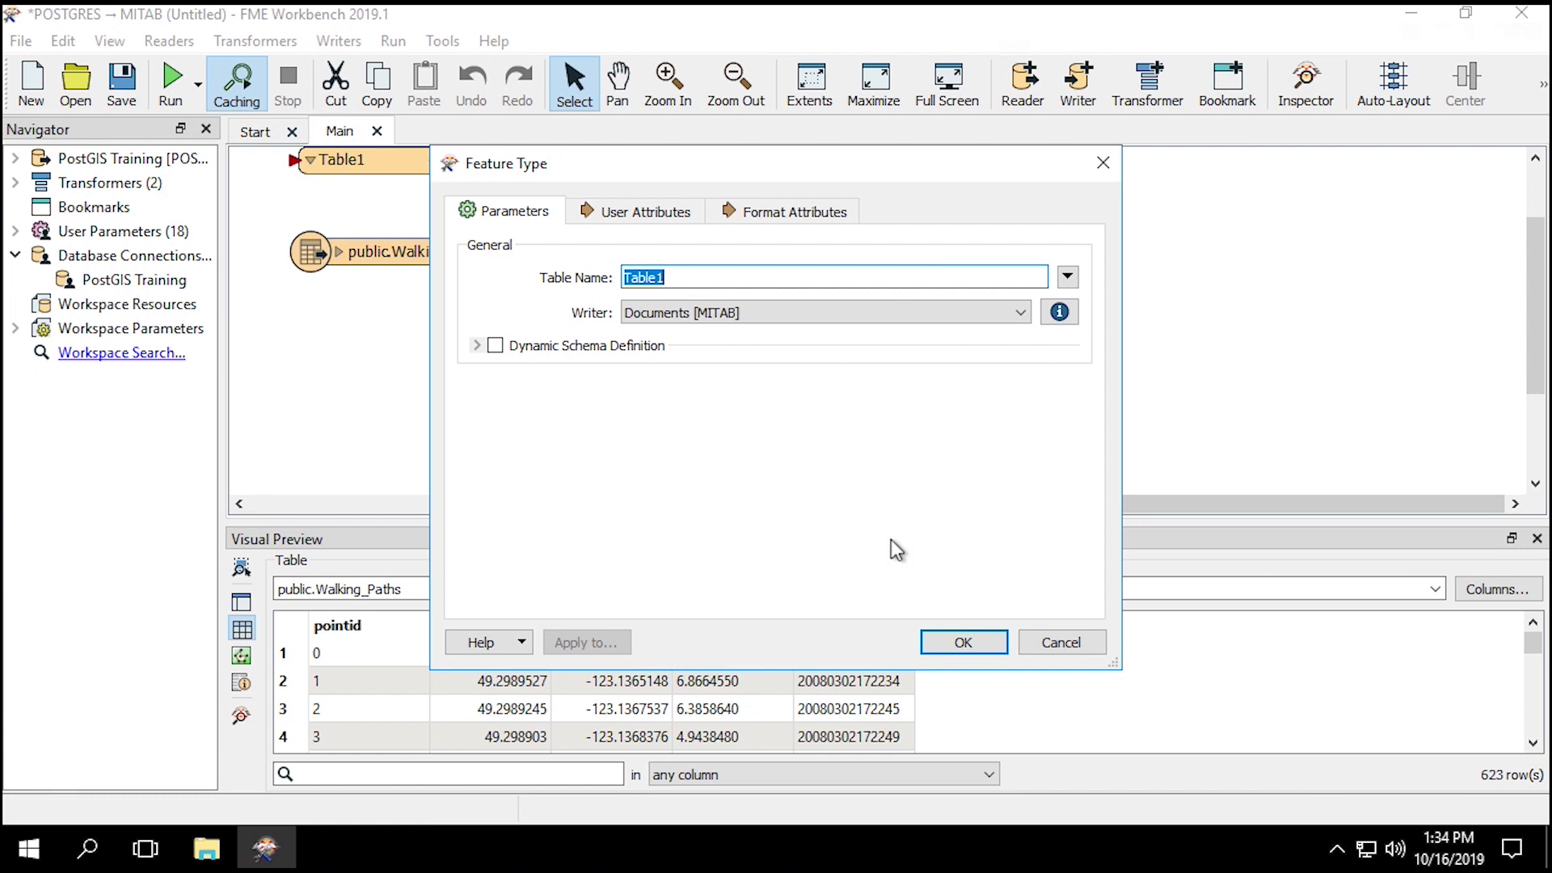
Name the output table WalkingPath and feed it from LineBuilder's Line port.
{"action": "type", "text": "WalkingPath"}
{"action": "key", "text": "Return"}
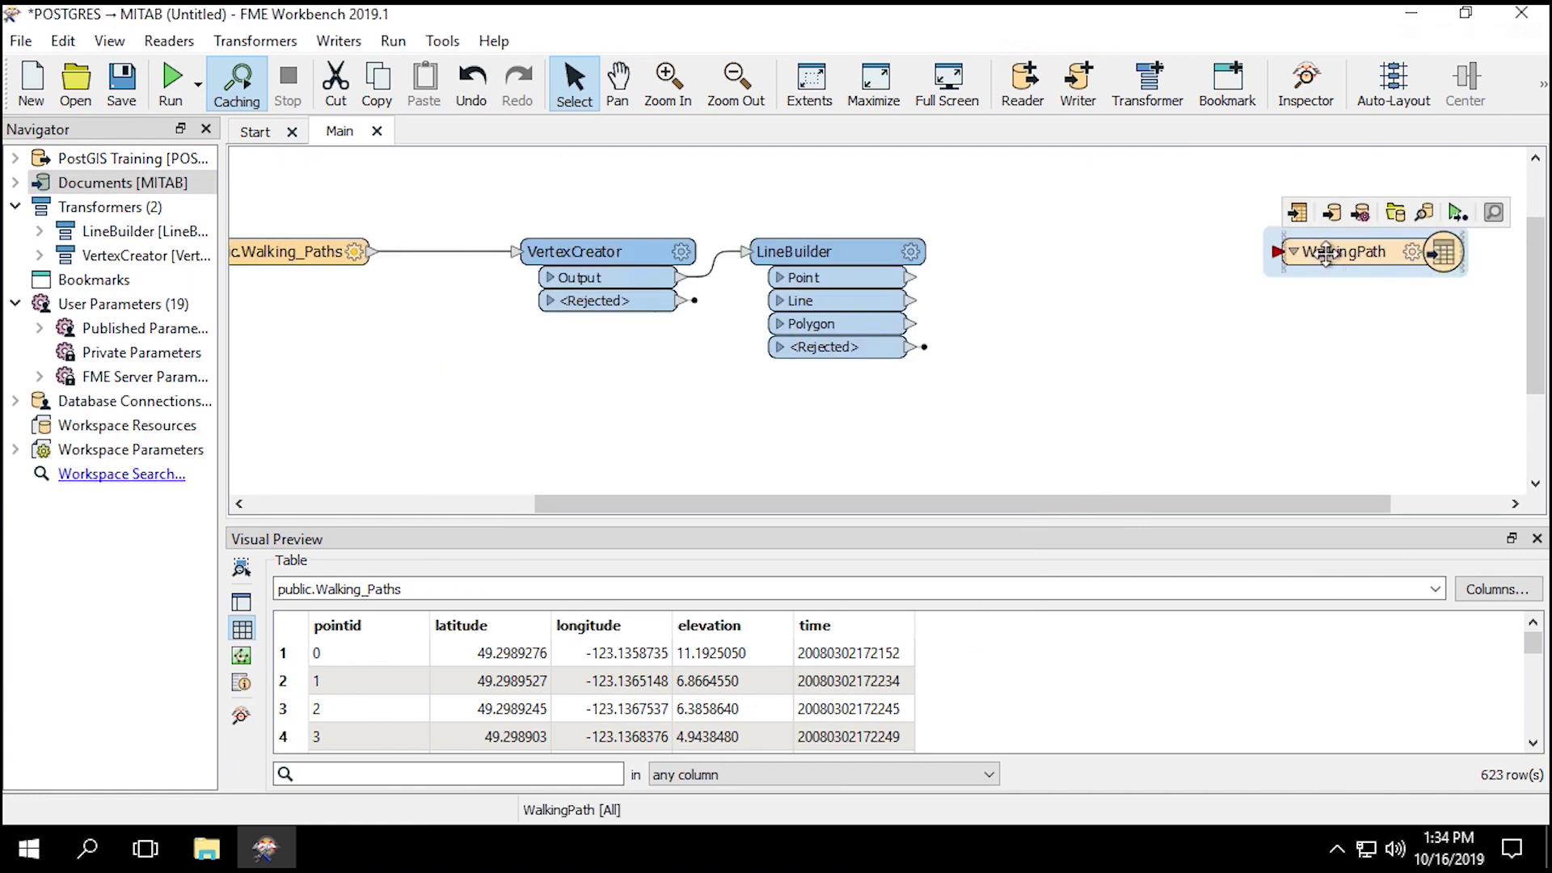
{"action": "left_click_drag", "start_coordinate": [1342, 251], "coordinate": [1116, 251]}
{"action": "left_click_drag", "start_coordinate": [1046, 506], "coordinate": [949, 506]}
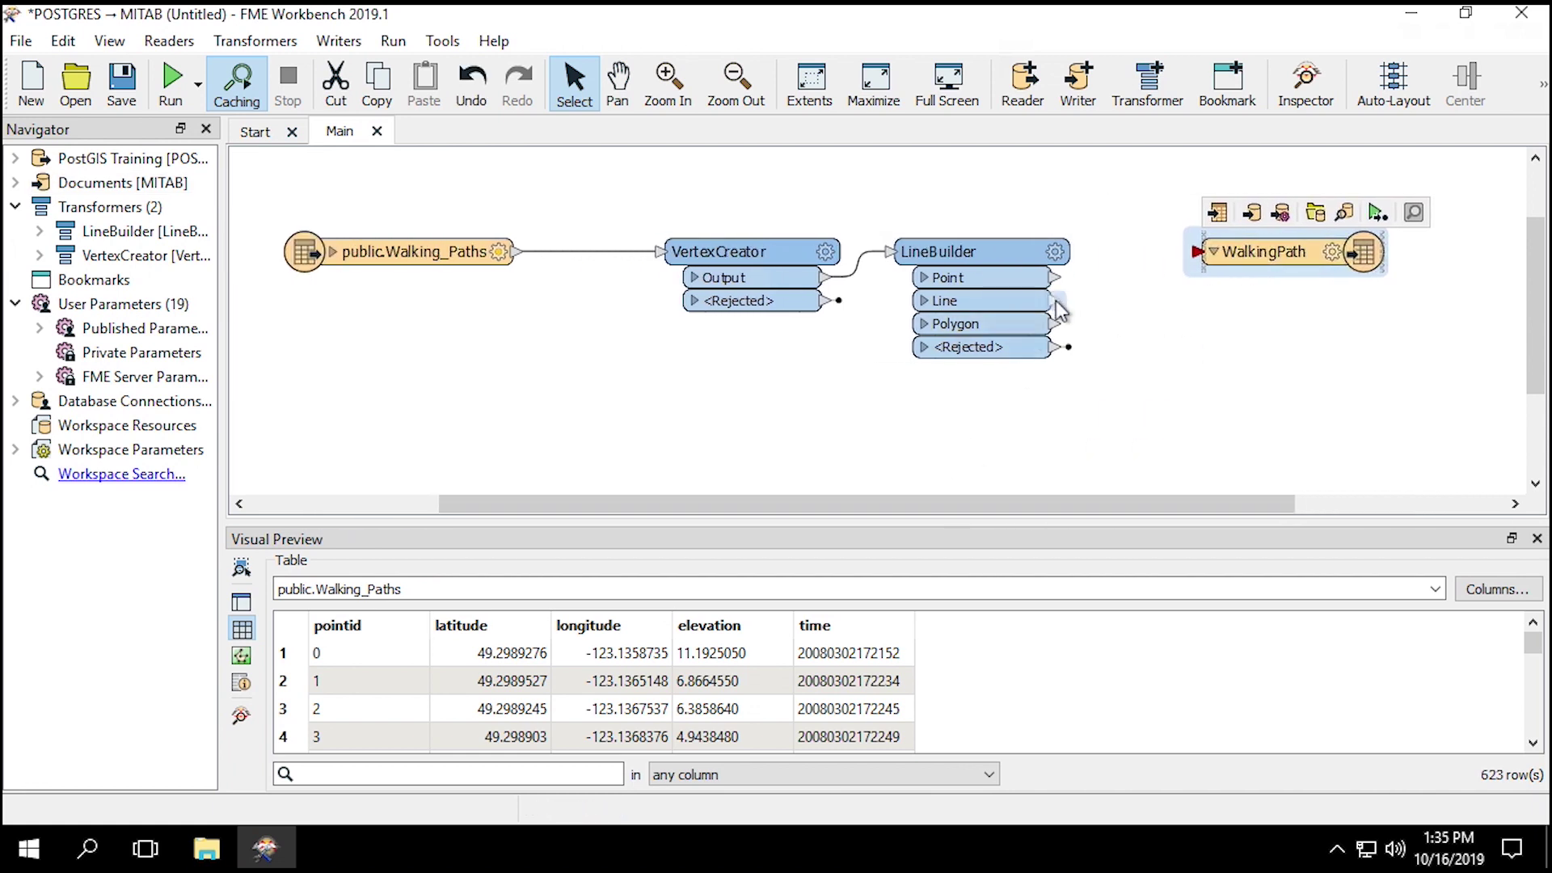
{"action": "left_click_drag", "start_coordinate": [1055, 300], "coordinate": [1201, 251]}
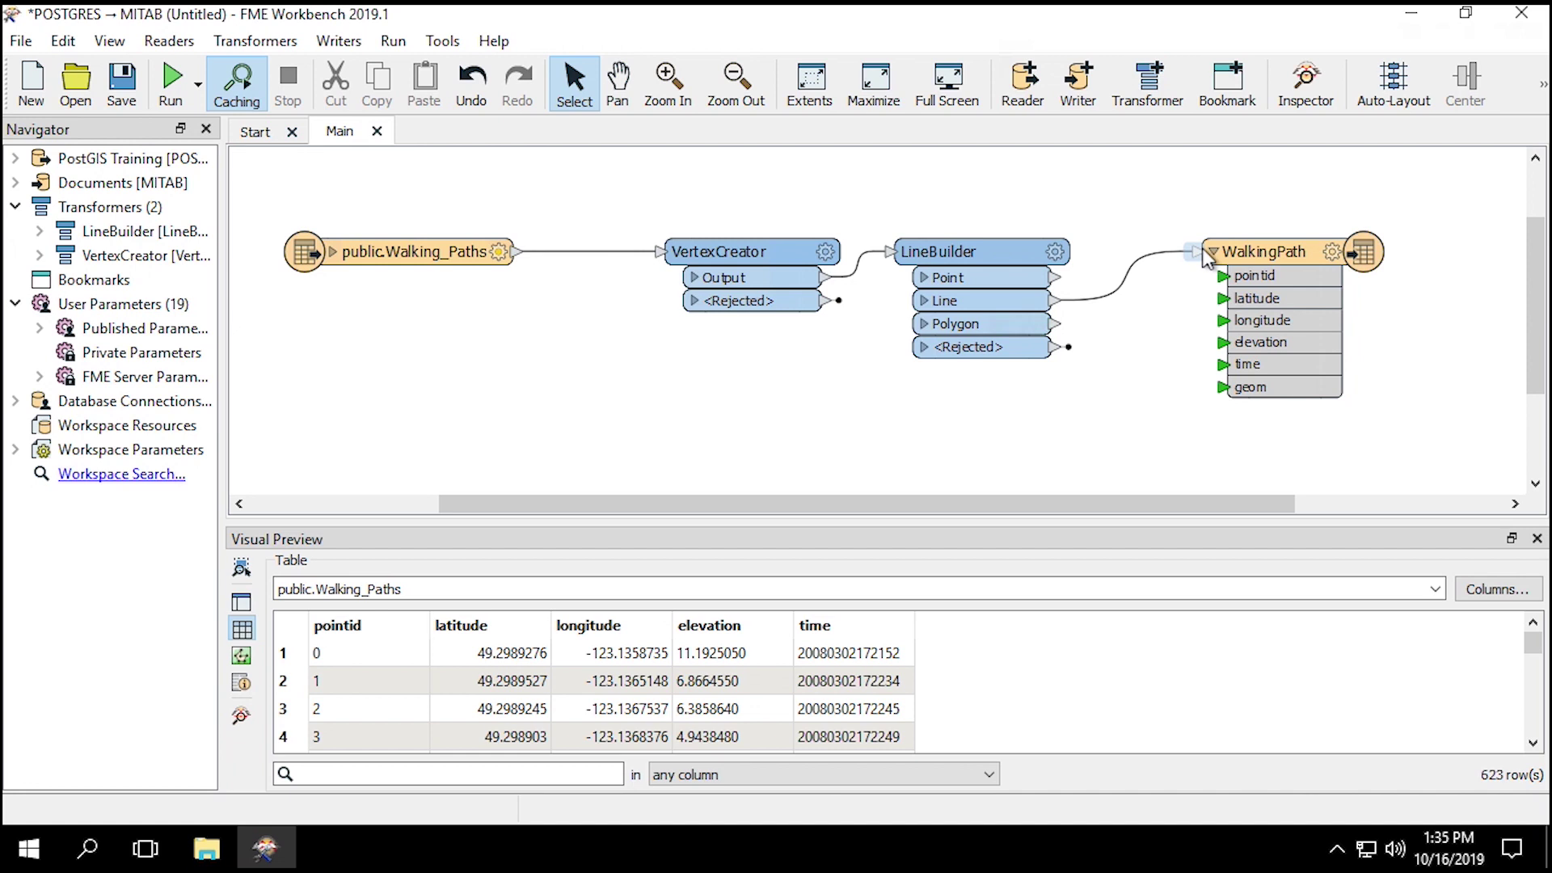
Run the workspace and inspect the WalkingPath output showing the single path line.
{"action": "left_click", "coordinate": [173, 85]}
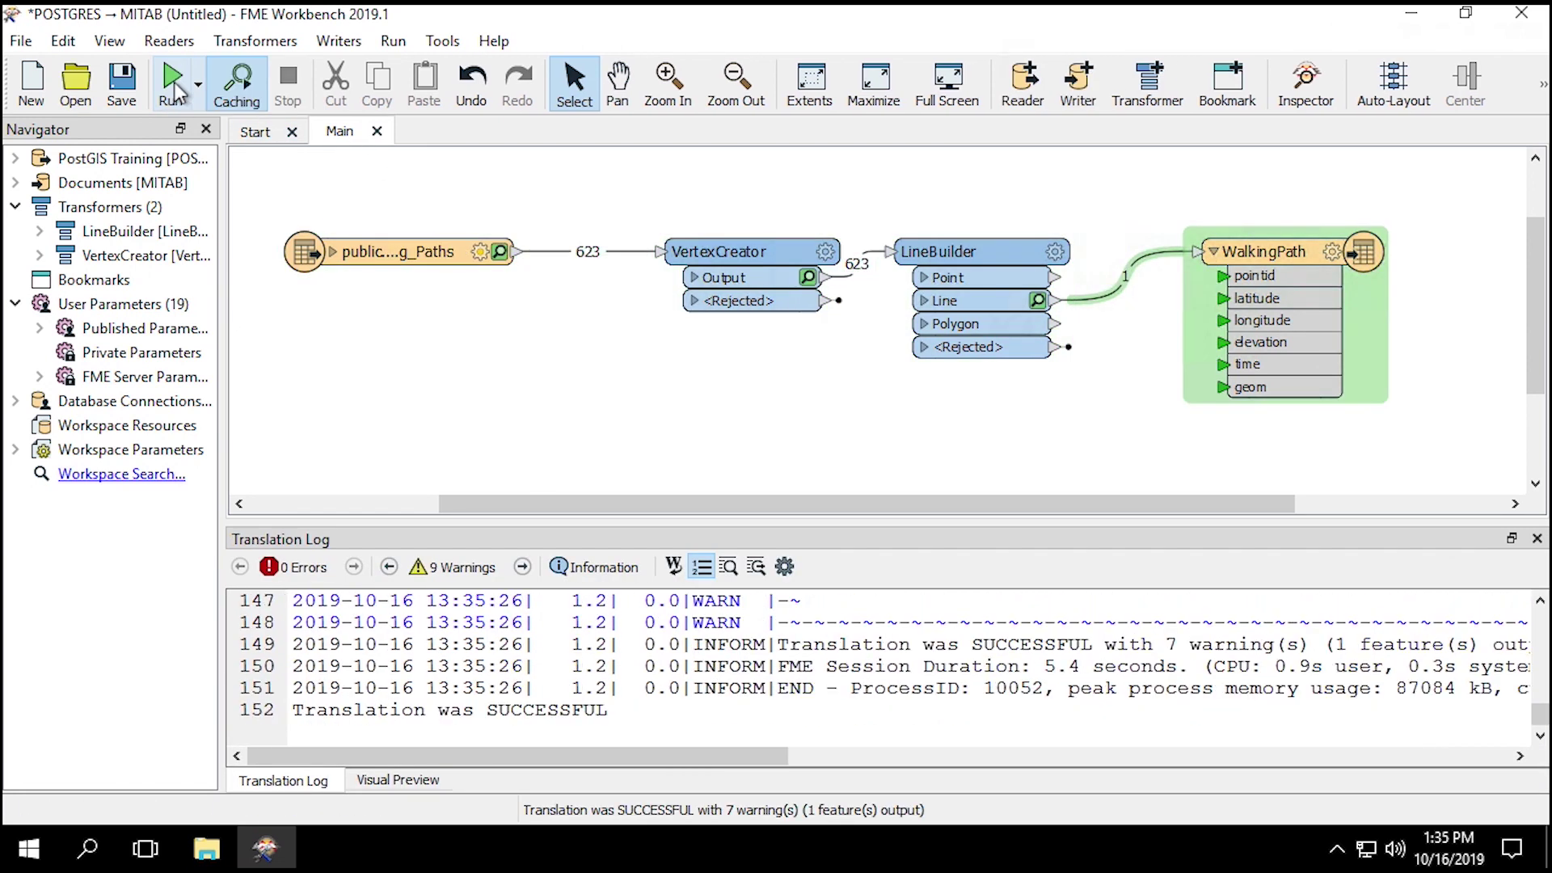
{"action": "left_click", "coordinate": [1289, 267]}
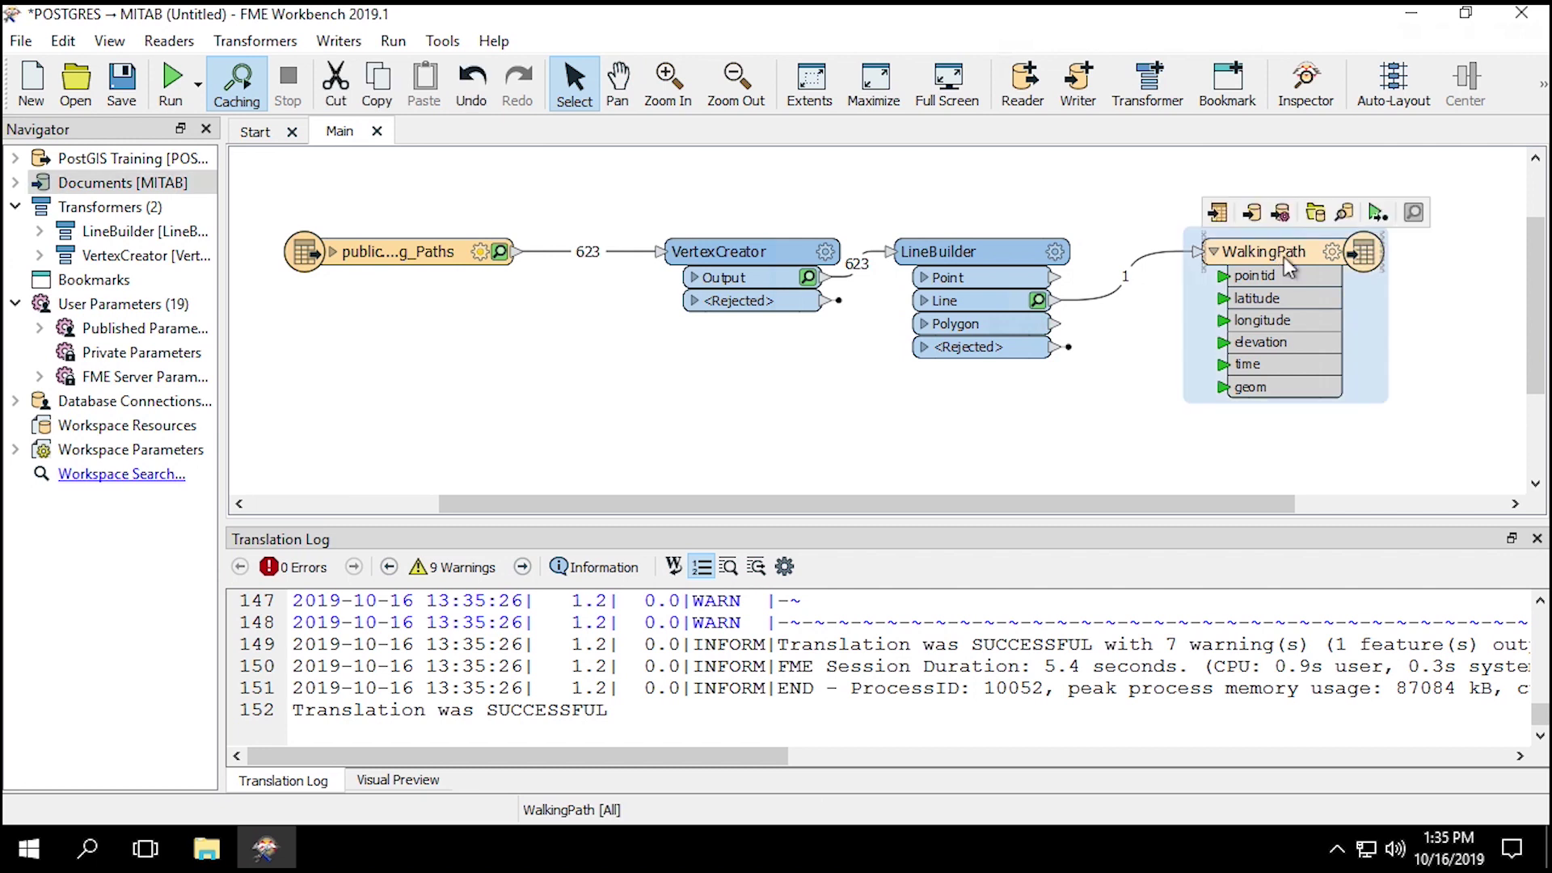
{"action": "left_click", "coordinate": [1345, 219]}
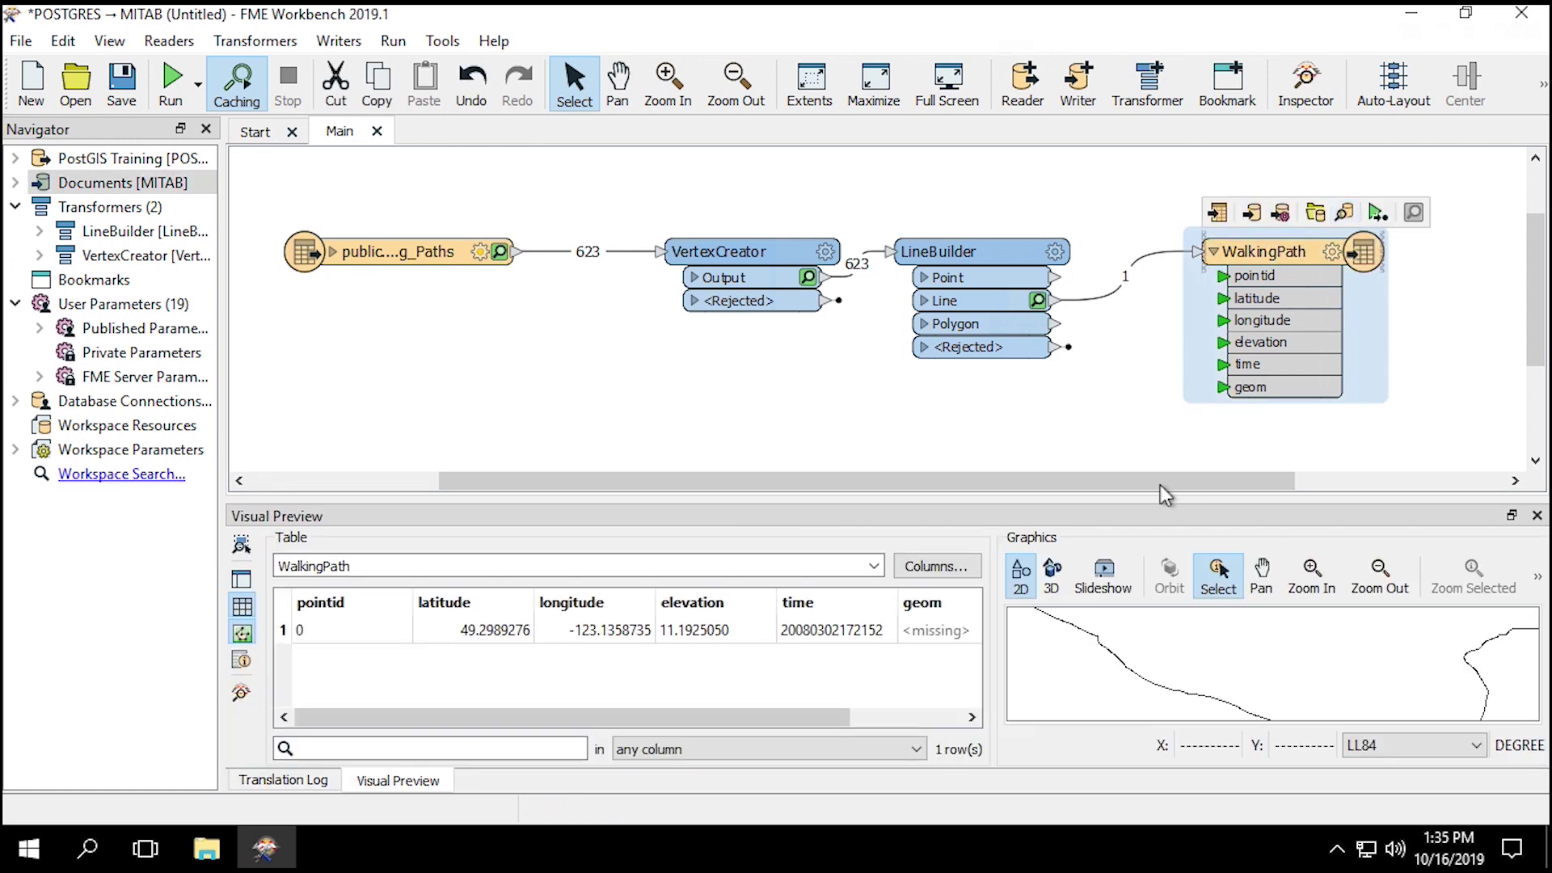
{"action": "scroll", "coordinate": [1259, 576], "scroll_direction": "down", "scroll_amount": 2}
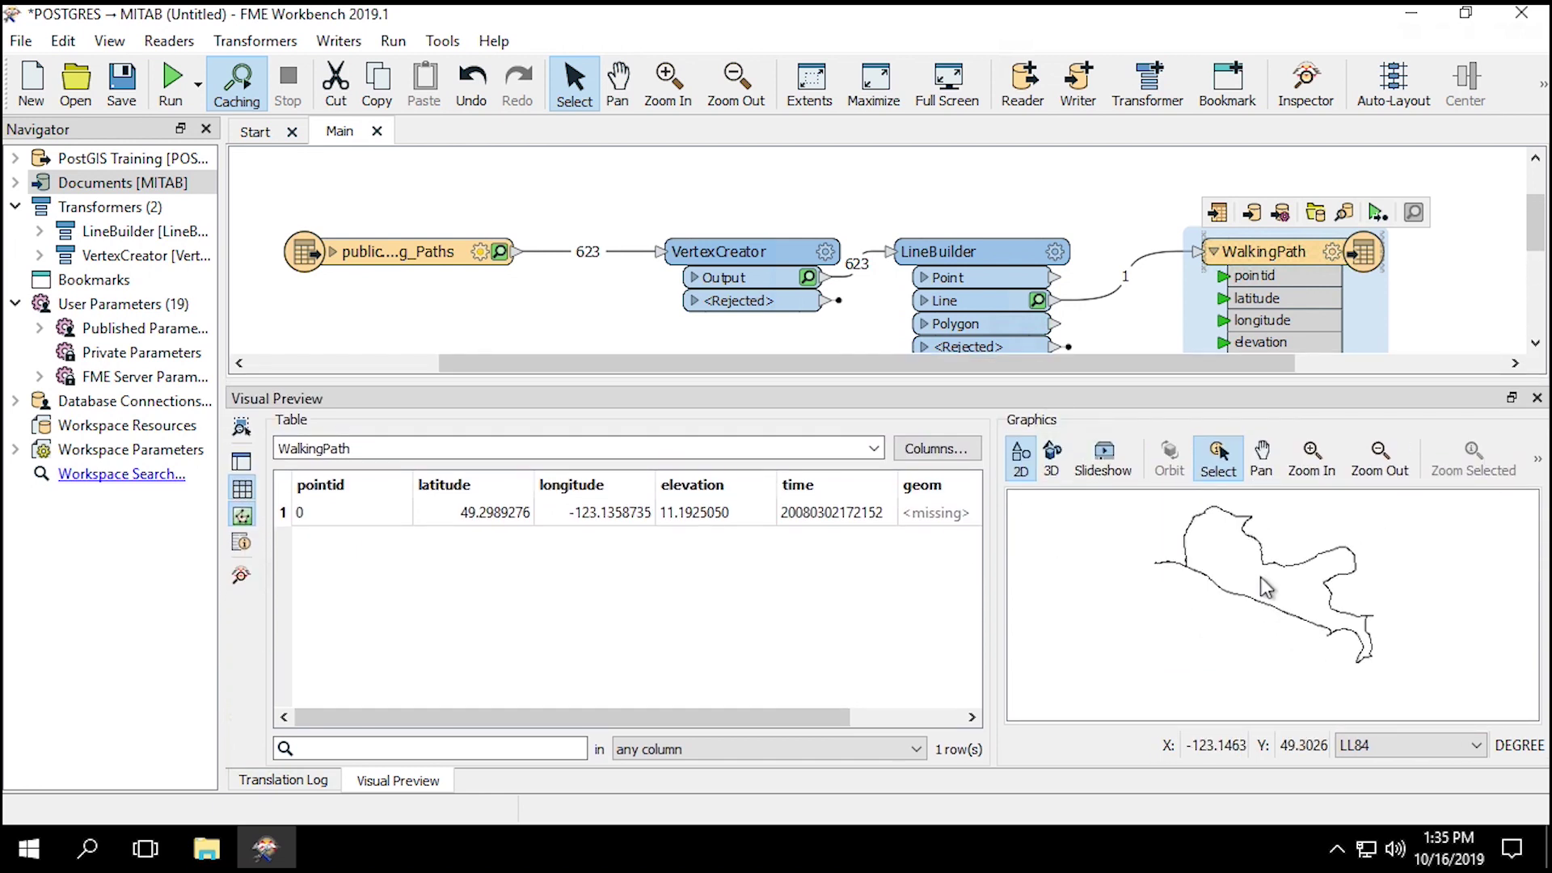